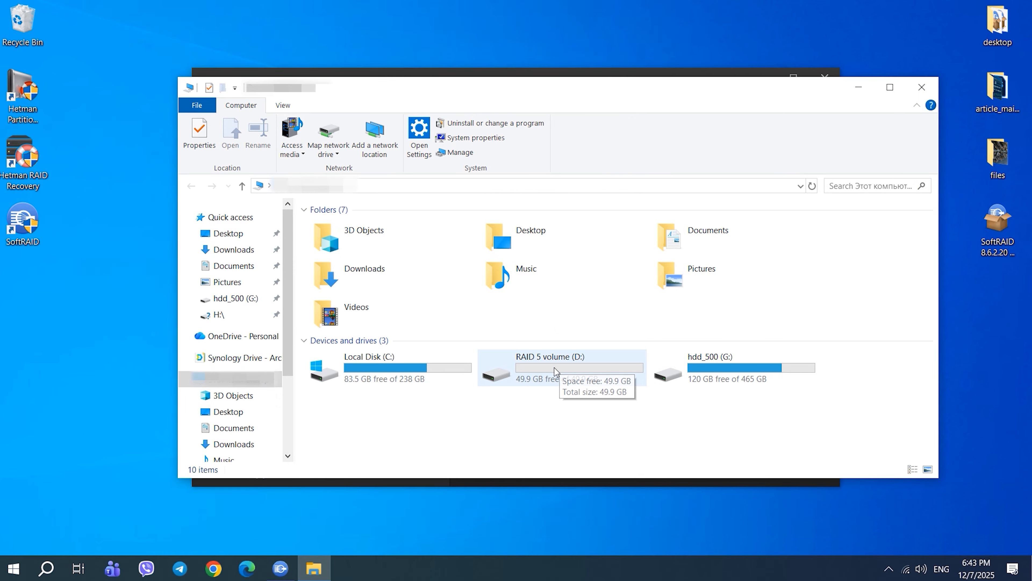
Look inside the RAID 5 volume (D:) in File Explorer and locate the volume in Disk Management
click(556, 371)
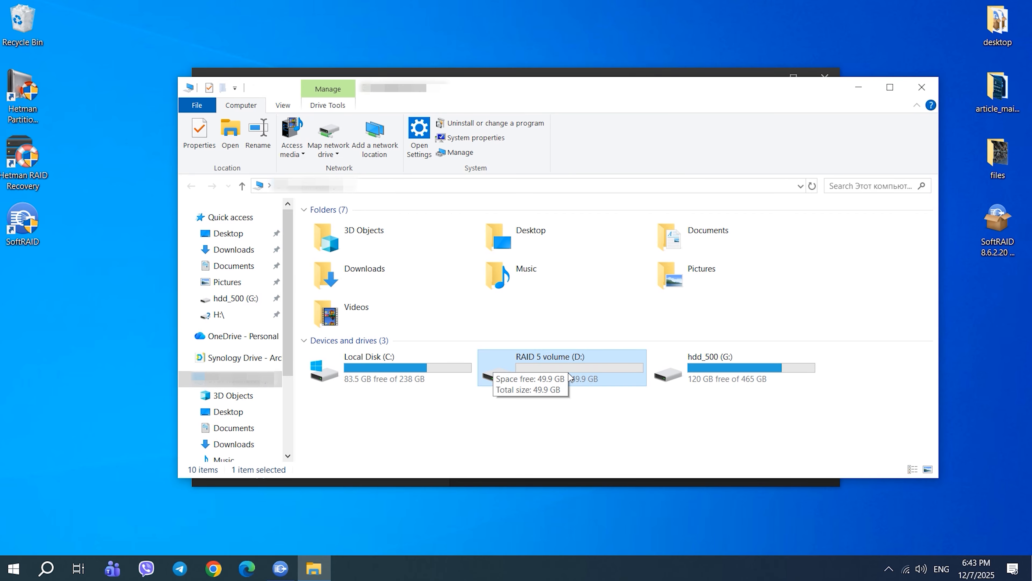
double_click(569, 374)
click(242, 187)
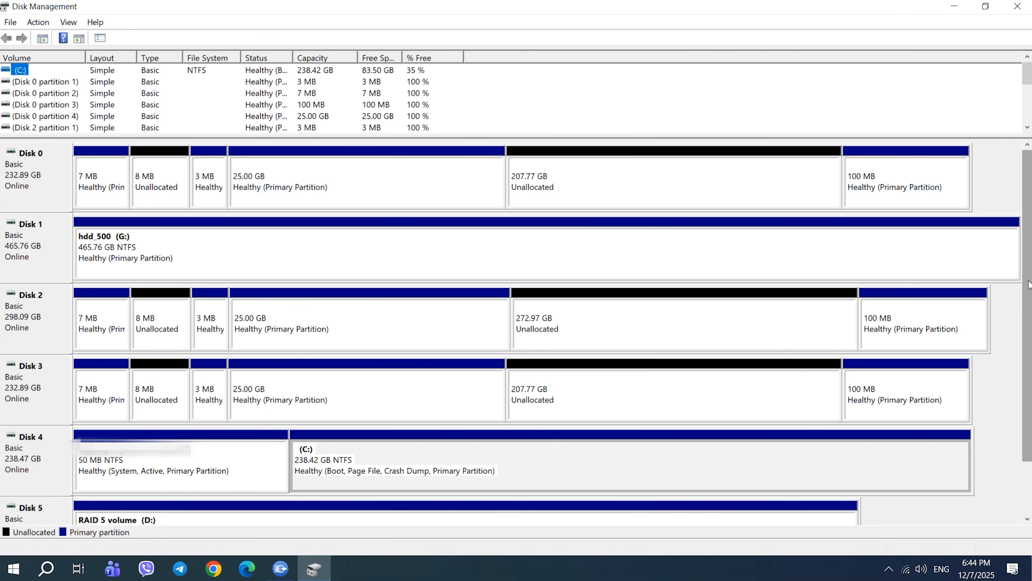
scroll(1029, 284, down, 2)
click(280, 473)
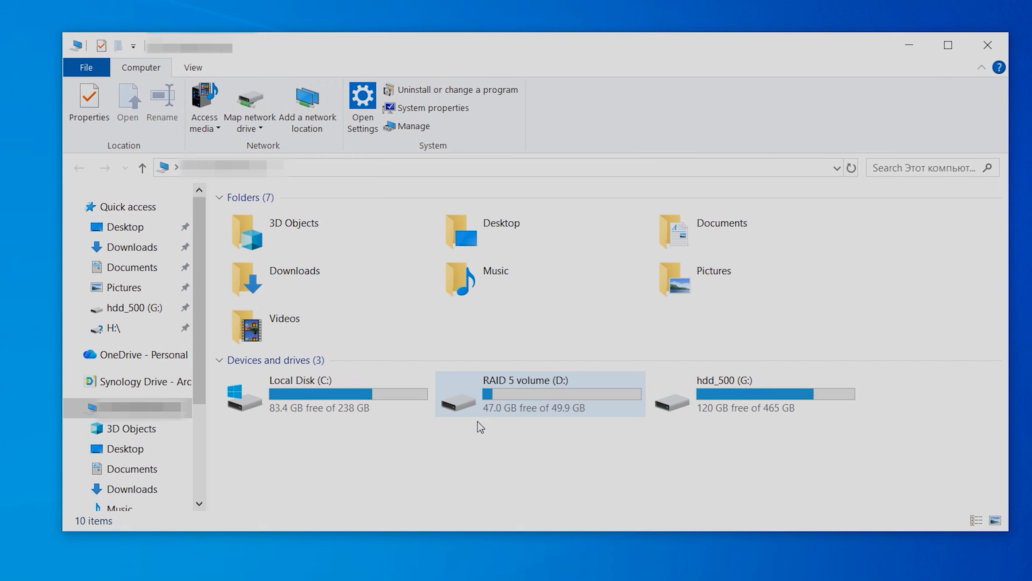
Open the RAID 5 volume (D:) in File Explorer and show its folders as large icons
click(496, 380)
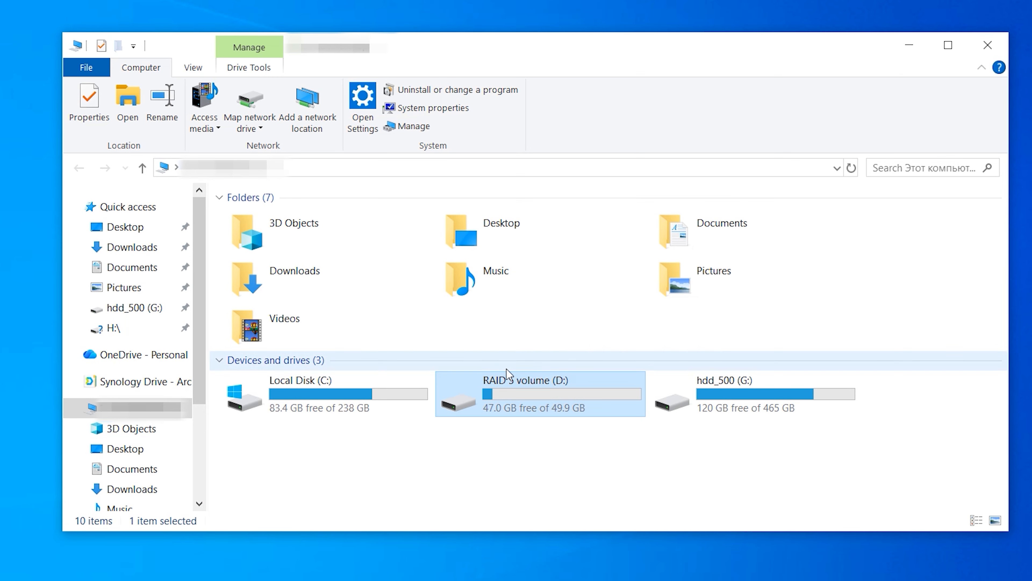
double_click(541, 402)
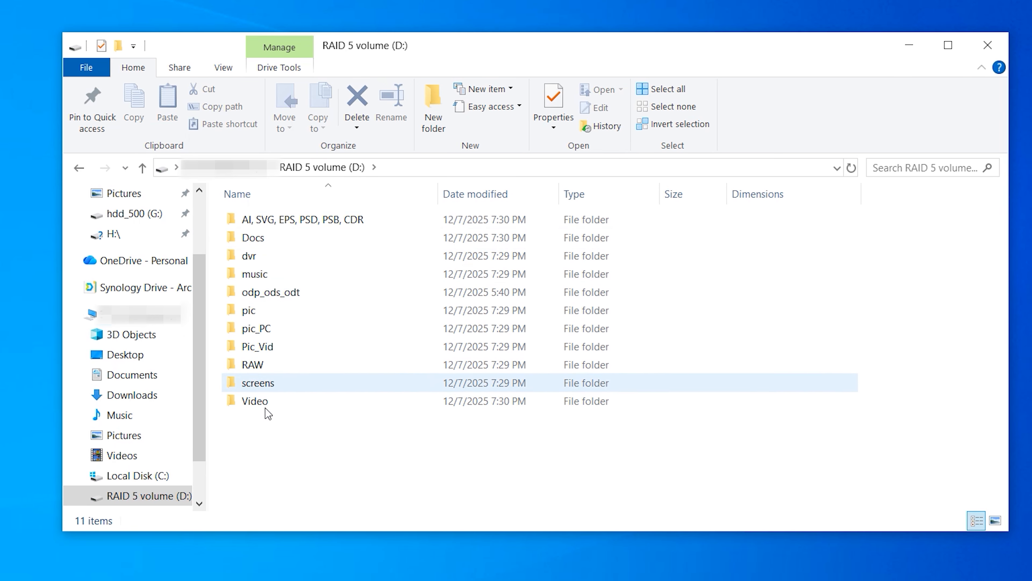
click(223, 67)
click(333, 92)
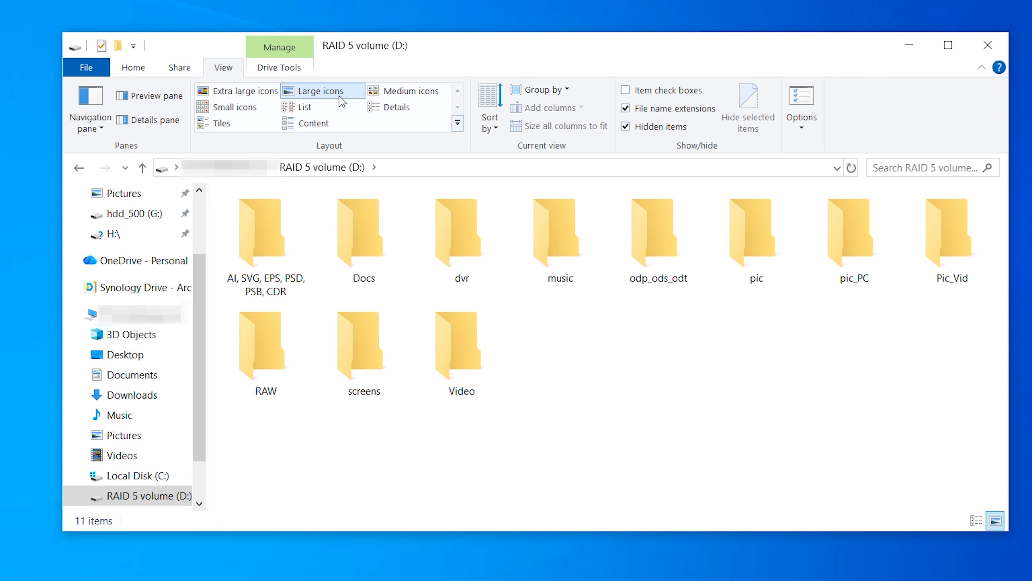
Look through the graphics-format (AI, SVG, EPS, PSD, PSB, CDR), Docs and dvr folders, returning to the volume root
double_click(269, 242)
click(143, 165)
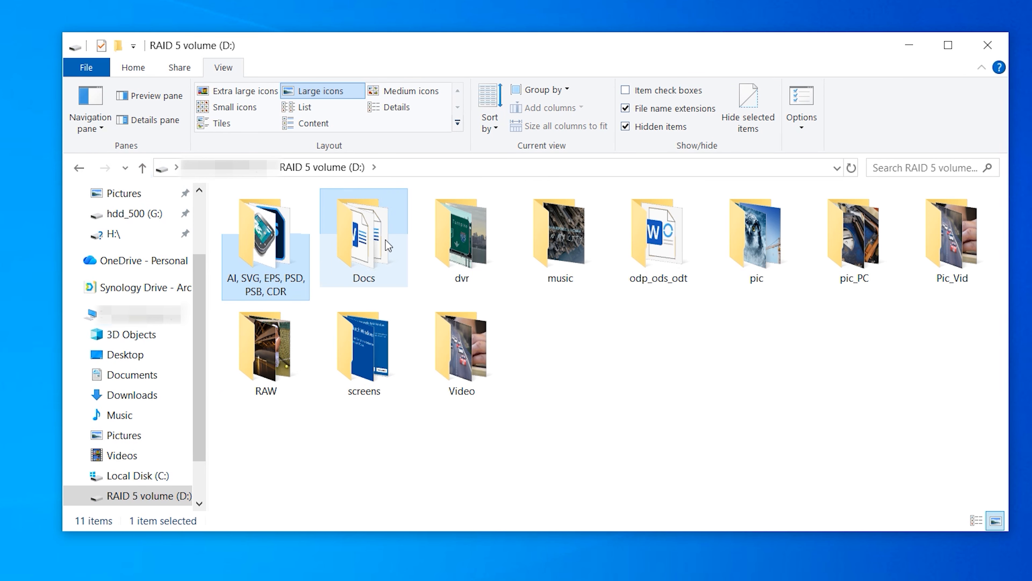
double_click(386, 240)
click(142, 167)
double_click(480, 235)
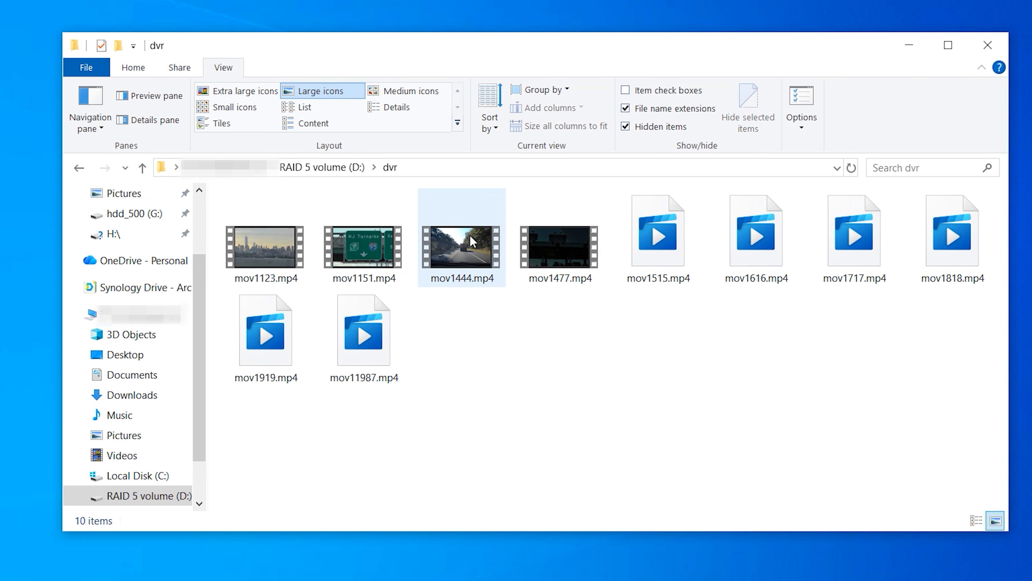
click(143, 167)
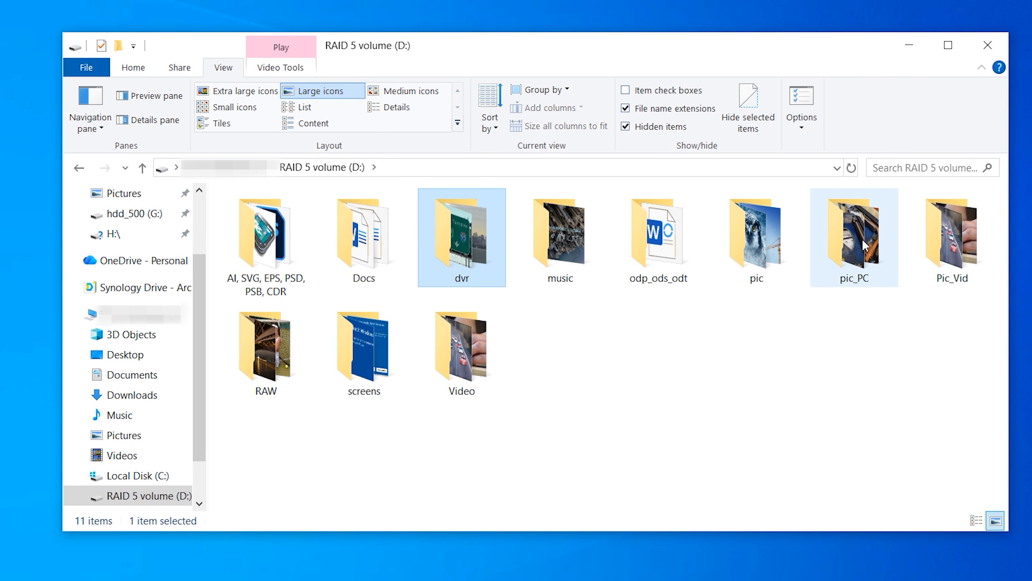
View the photos in the pic_PC folder as large icons and return to the volume root
double_click(853, 238)
click(321, 91)
scroll(553, 337, down, 3)
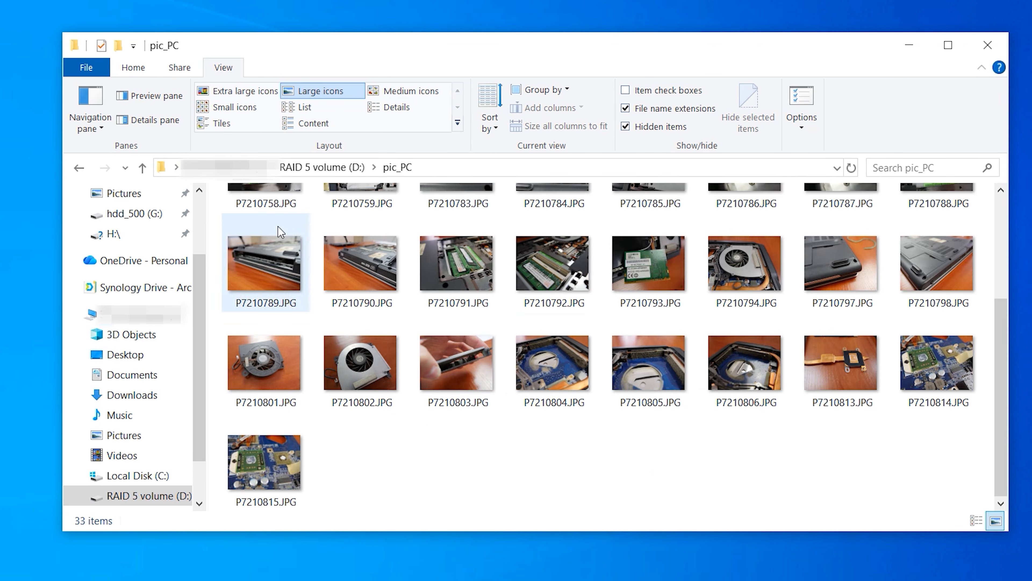
click(143, 167)
View the pictures and videos in the Pic_Vid folder as large icons and leave the folder
double_click(972, 231)
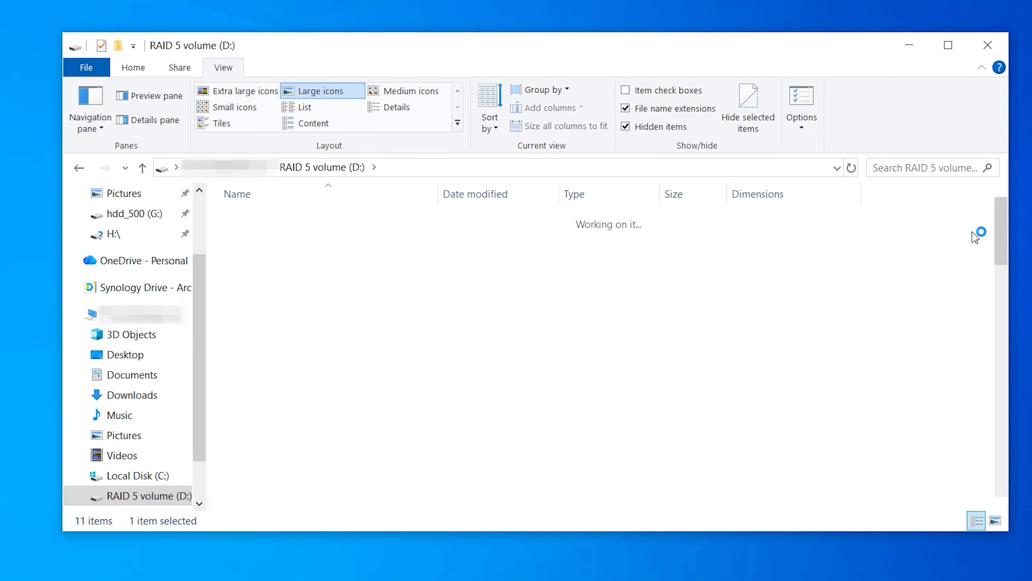
click(325, 94)
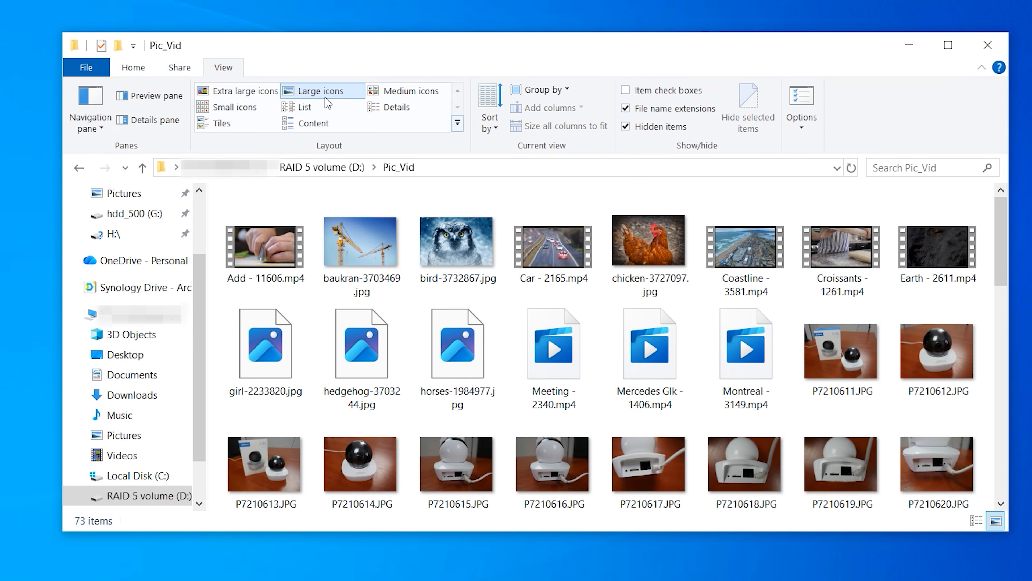
scroll(367, 293, down, 2)
scroll(367, 293, down, 10)
click(142, 168)
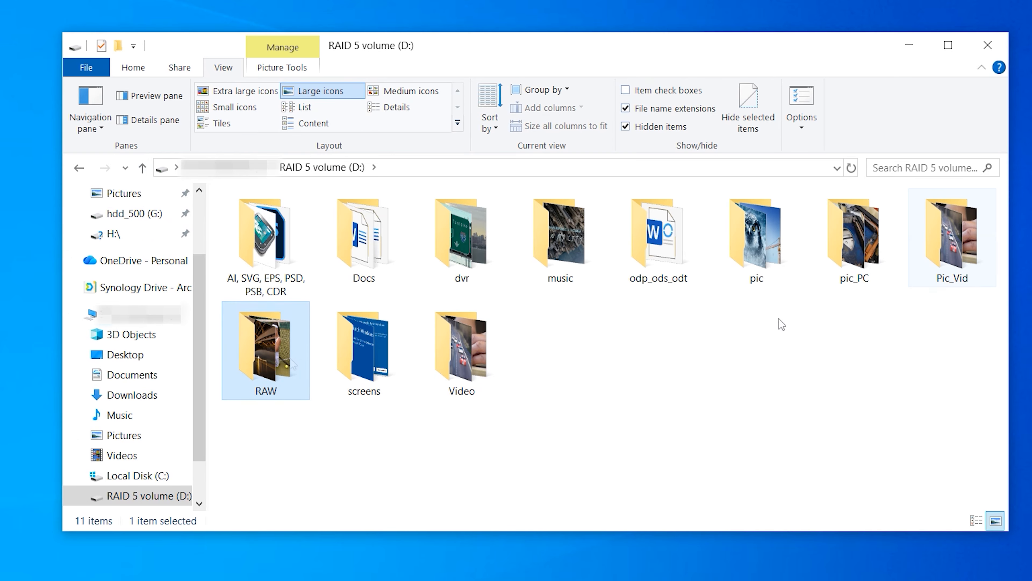
Permanently delete the pic_PC, Docs and Video folders from the RAID 5 volume (D:)
click(869, 244)
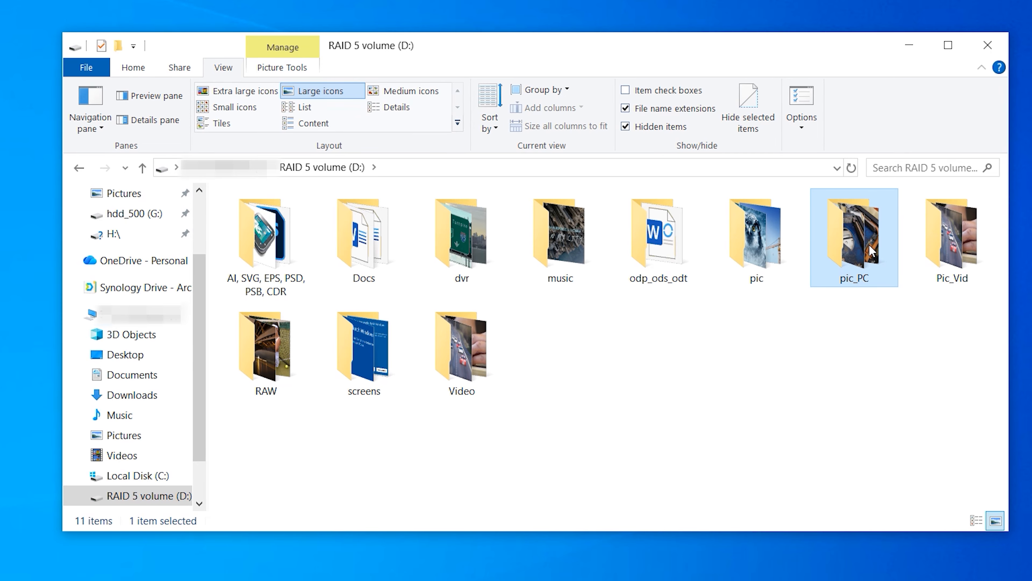
key(shift+Delete)
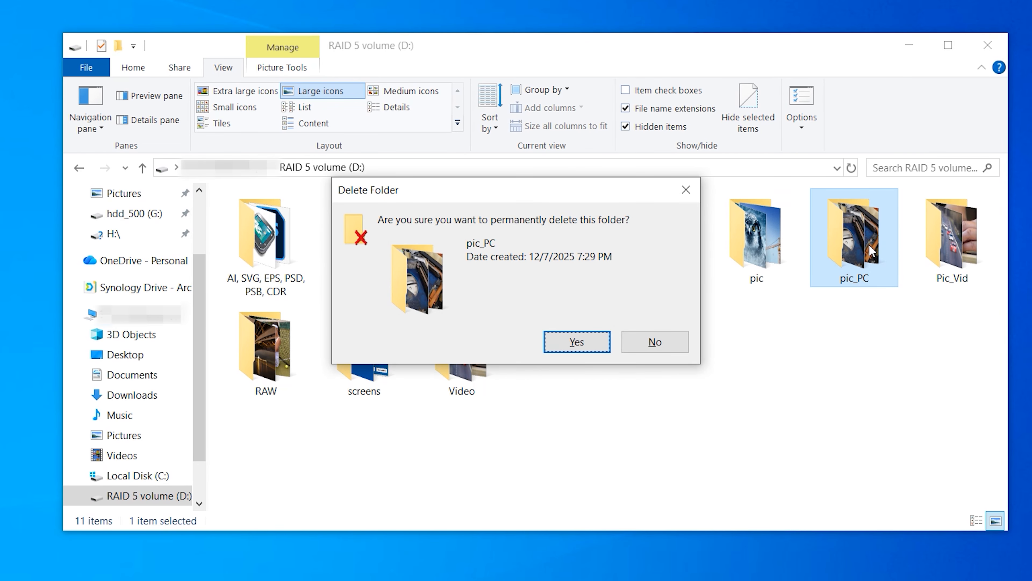
click(588, 344)
click(367, 241)
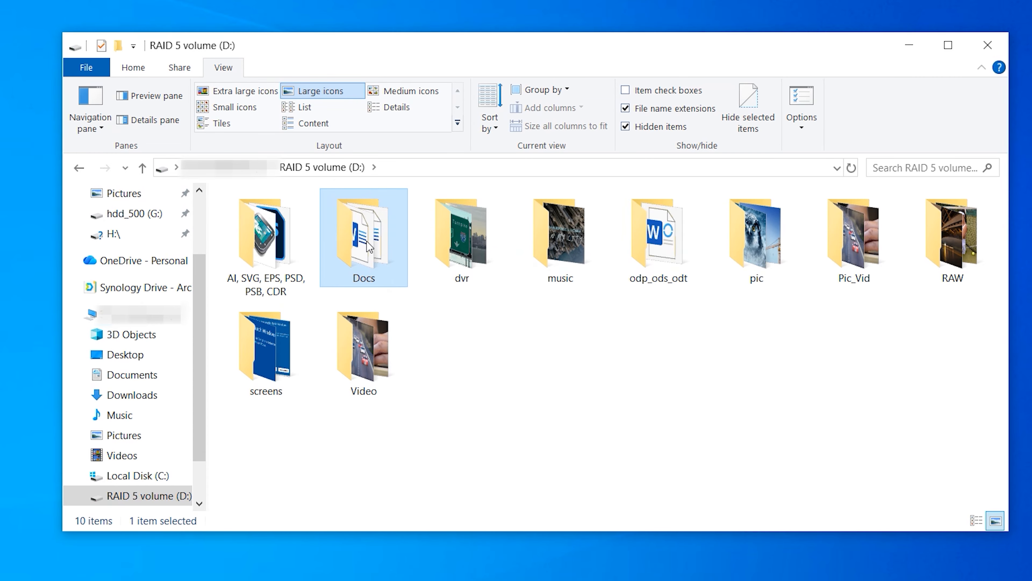
key(shift+Delete)
click(597, 343)
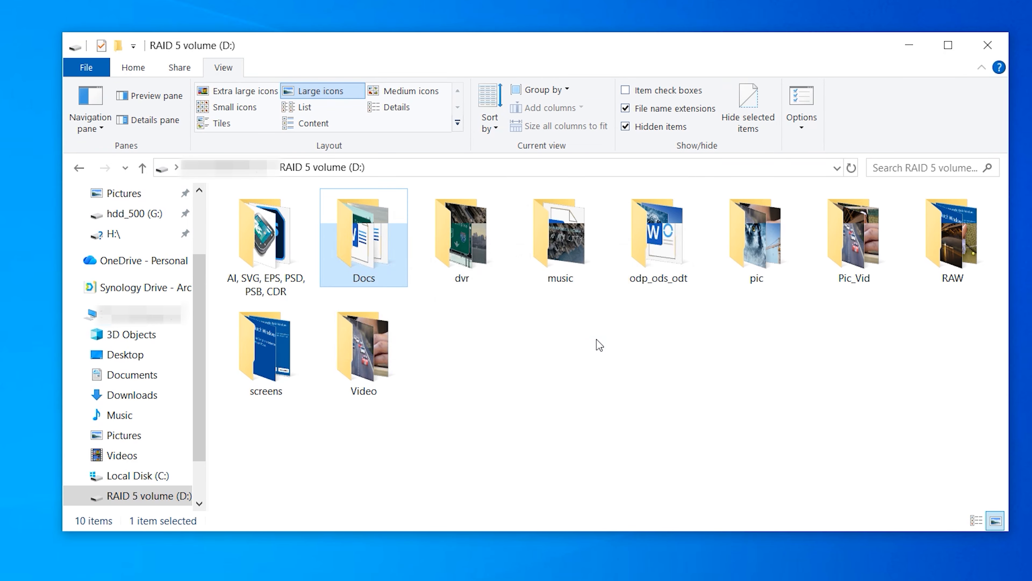
click(264, 354)
key(shift+Delete)
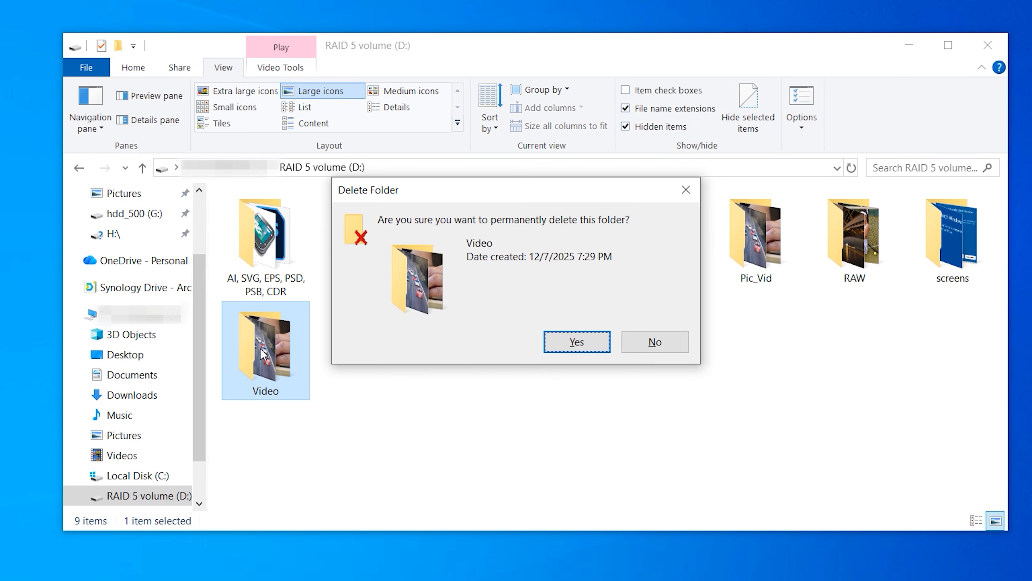
click(593, 347)
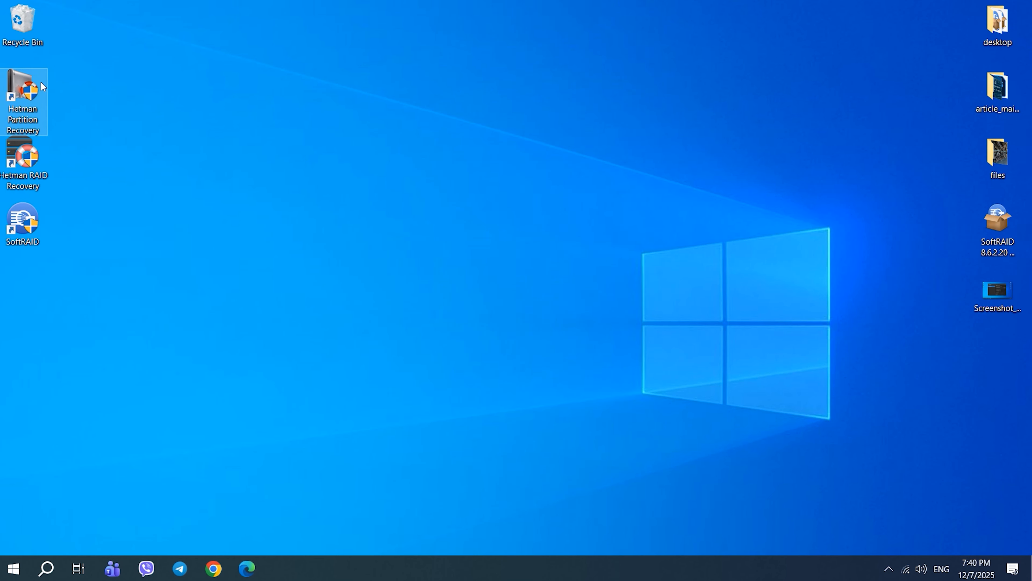
Launch Hetman Partition Recovery and run a fast scan of the RAID 5 volume (D:)
double_click(27, 90)
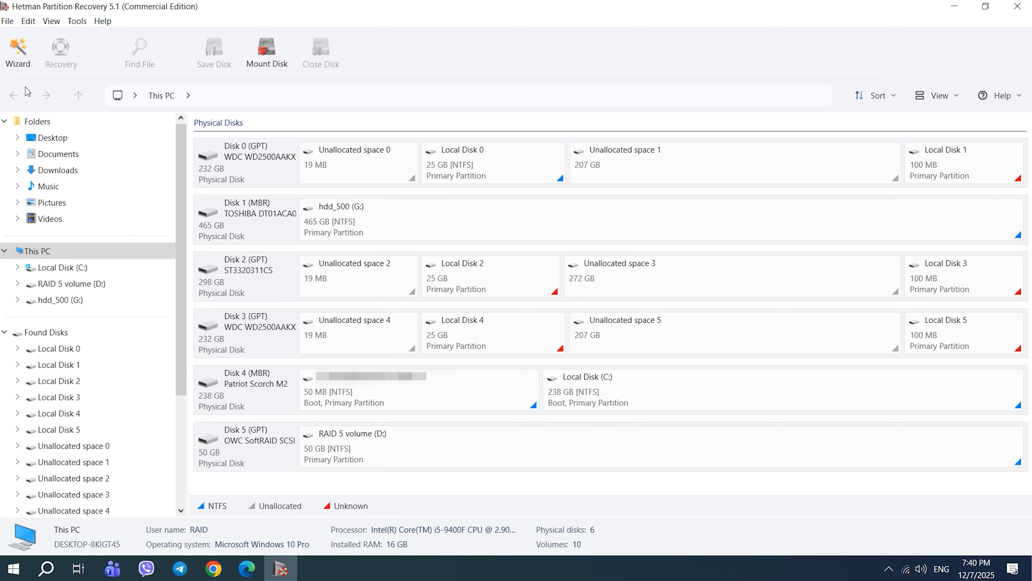
click(287, 456)
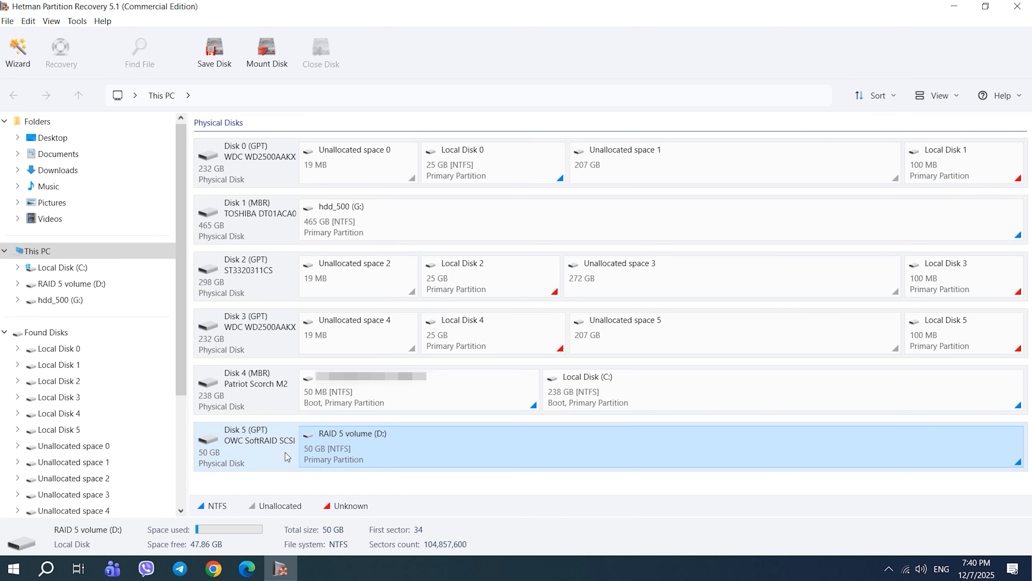
right_click(368, 443)
click(429, 383)
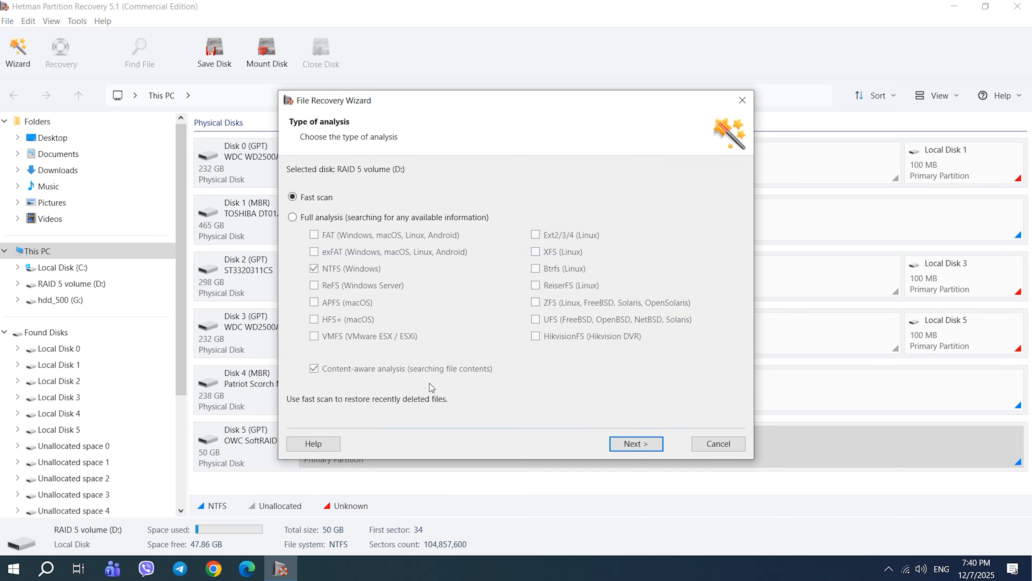
click(638, 443)
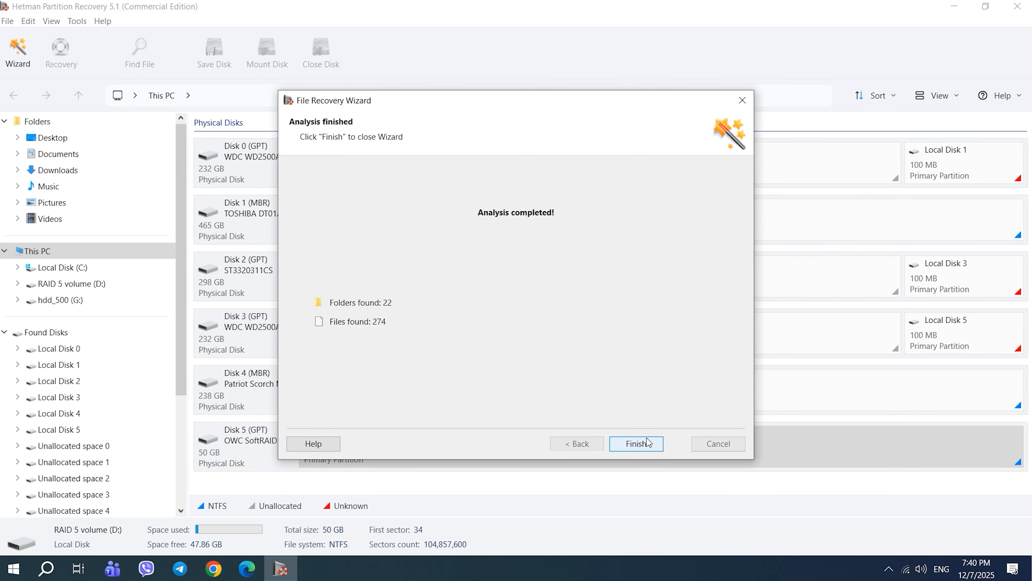
click(633, 443)
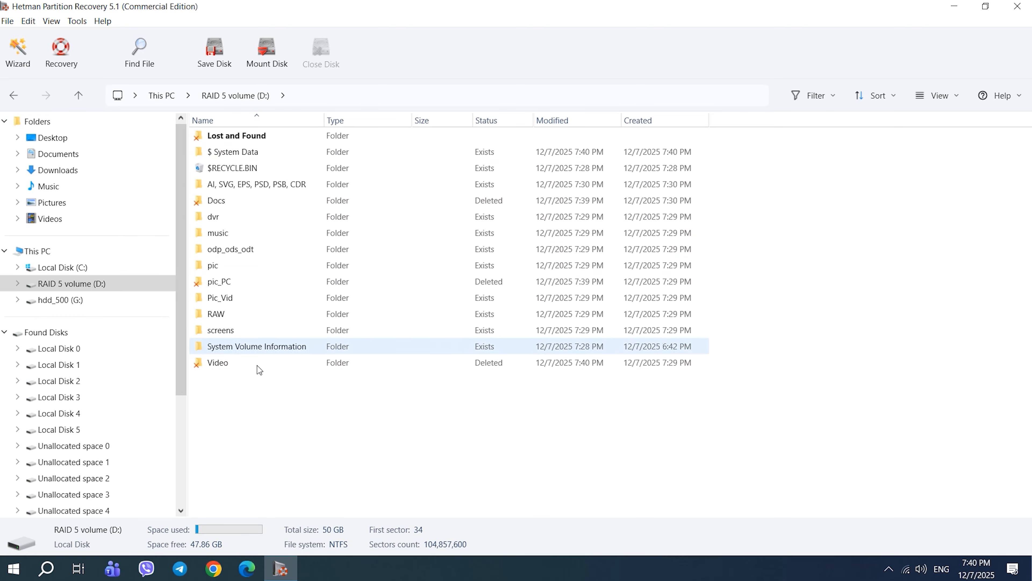
Open the deleted Docs folder and preview the Word document about creating a bootable USB drive on an Android smartphone in full screen
click(224, 202)
double_click(224, 202)
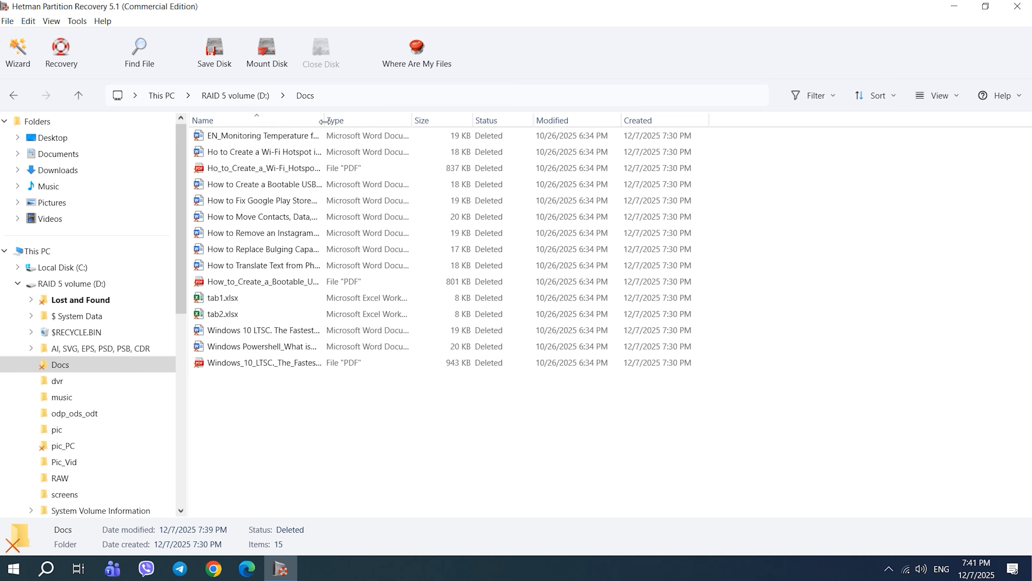
click(293, 188)
right_click(292, 188)
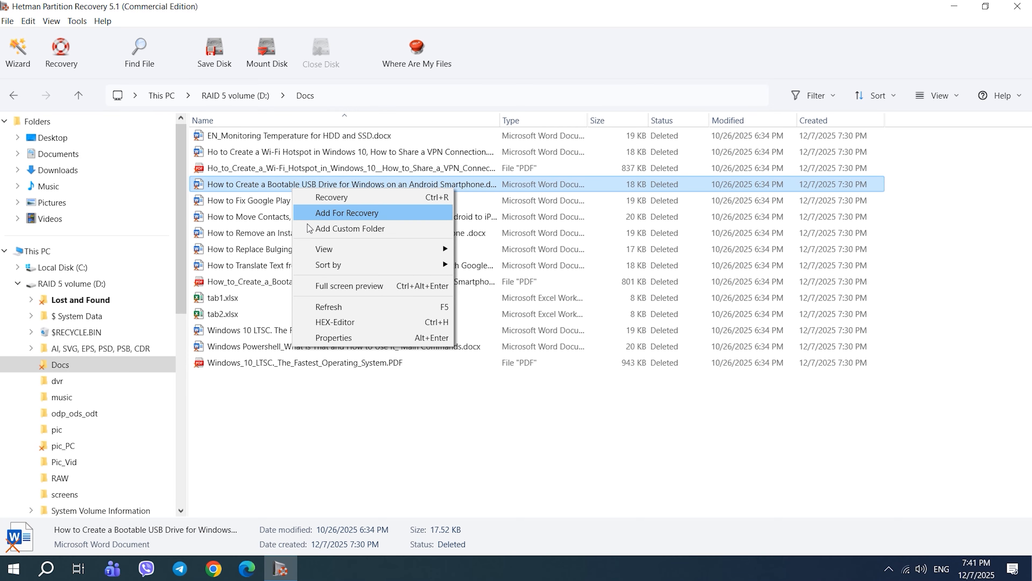
click(337, 285)
scroll(315, 215, down, 2)
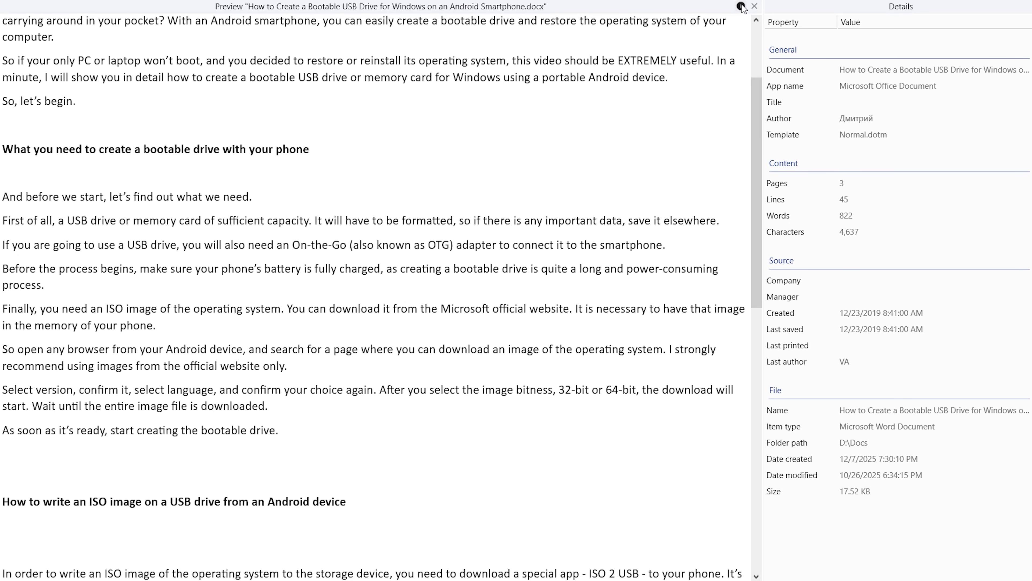
key(Escape)
Preview the PDF about creating a bootable USB drive on an Android smartphone in full screen, then return to the volume root
right_click(293, 282)
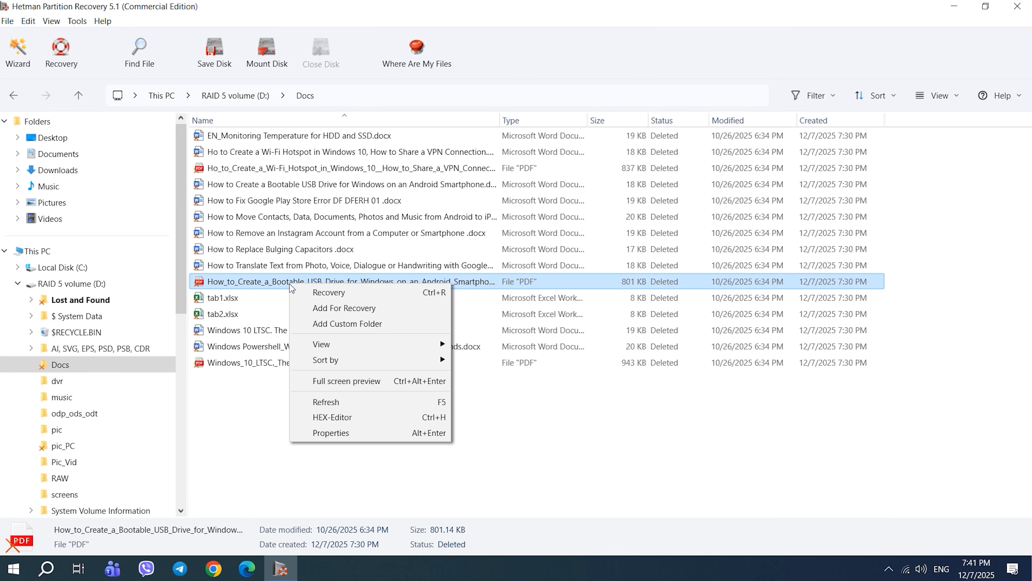
click(358, 380)
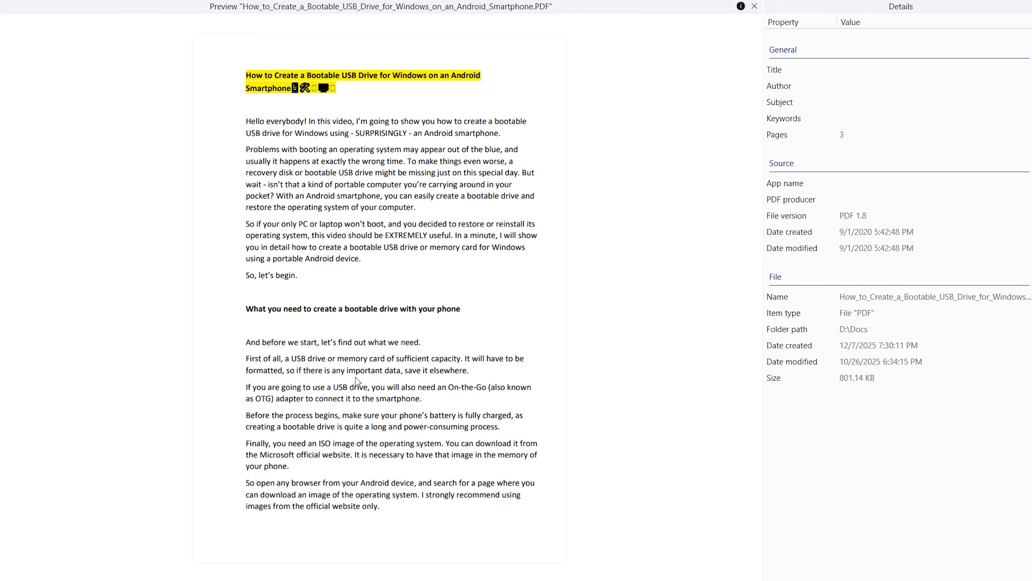
click(755, 6)
click(78, 95)
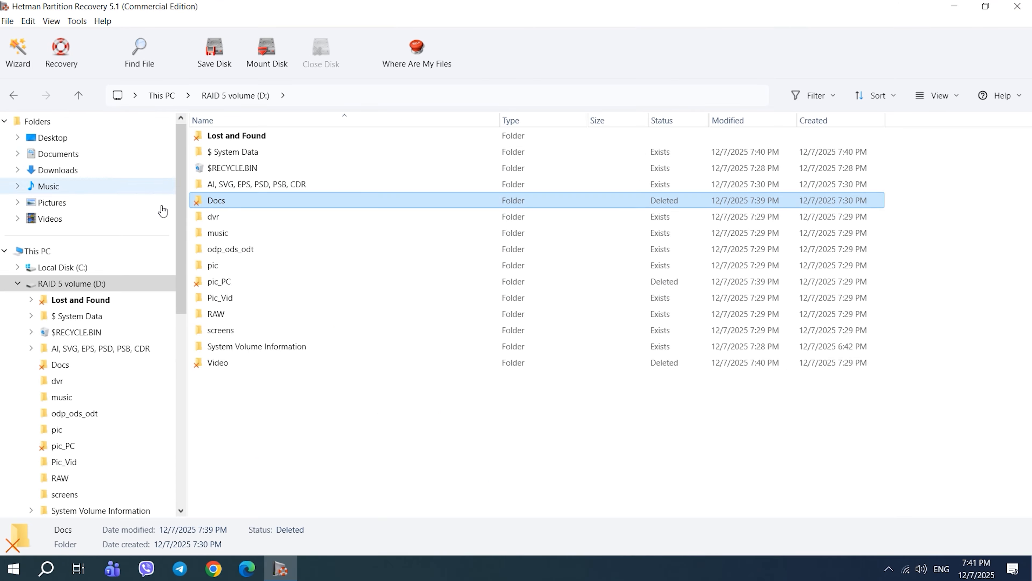
Open the deleted pic_PC folder and preview P7210753.JPG in full screen
double_click(231, 286)
right_click(234, 194)
click(277, 289)
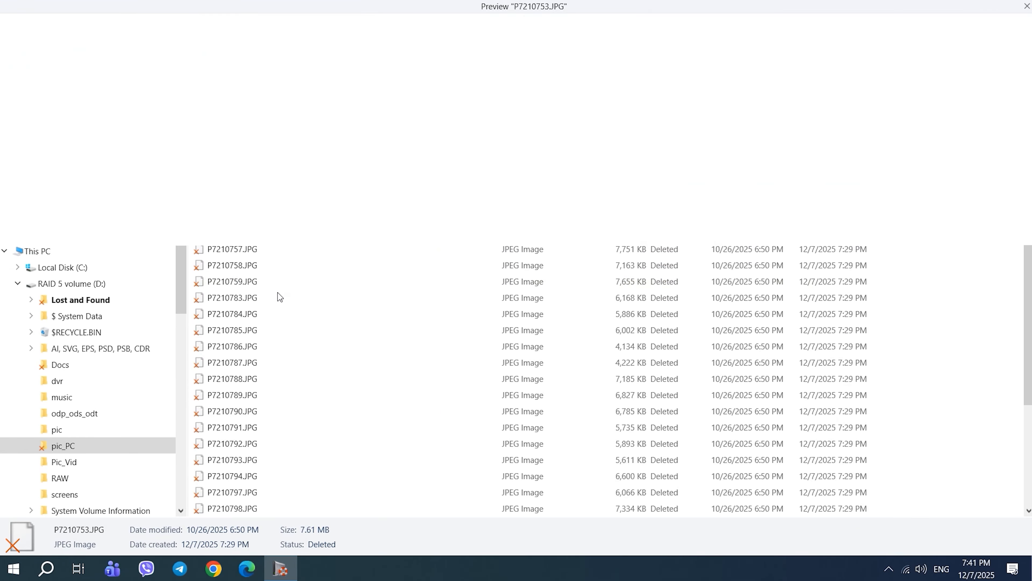
click(754, 6)
Preview P7210788.JPG in full screen and go back to the root of the scanned volume
click(236, 379)
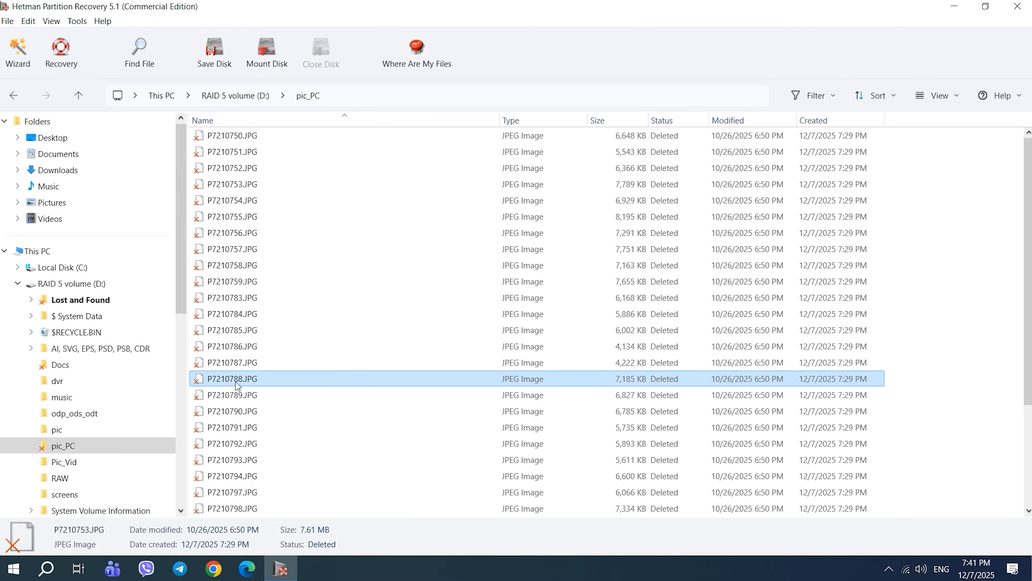
right_click(235, 380)
click(300, 476)
click(757, 7)
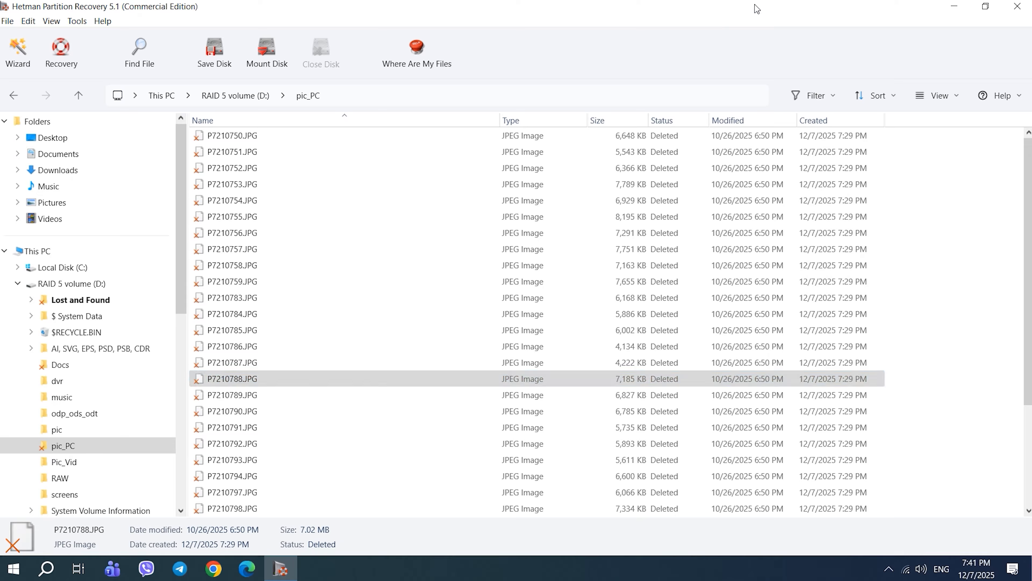
click(80, 100)
Open the deleted Video folder and preview Cat - 51358.mp4 in full screen
double_click(218, 362)
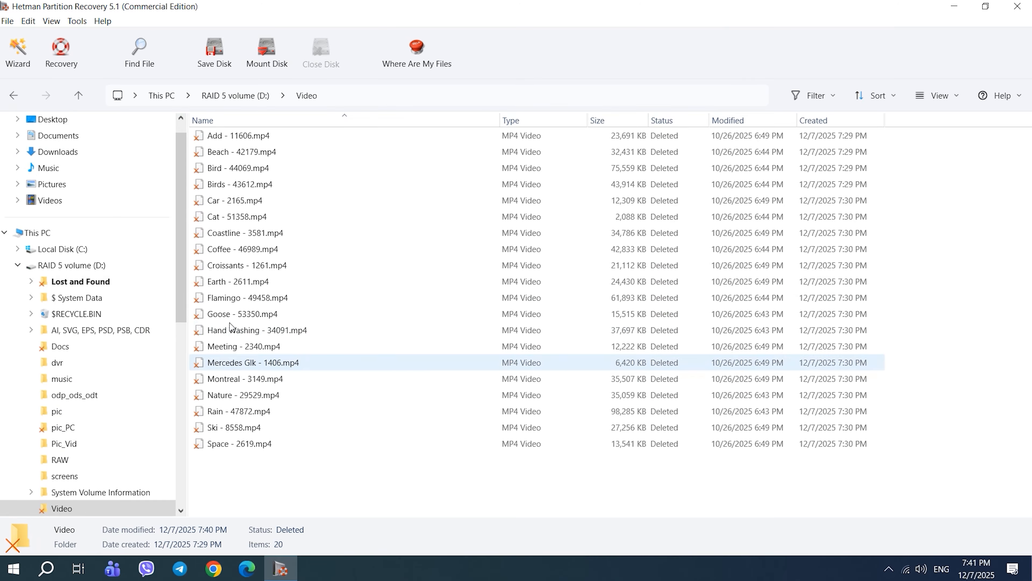
click(224, 216)
right_click(224, 215)
click(273, 319)
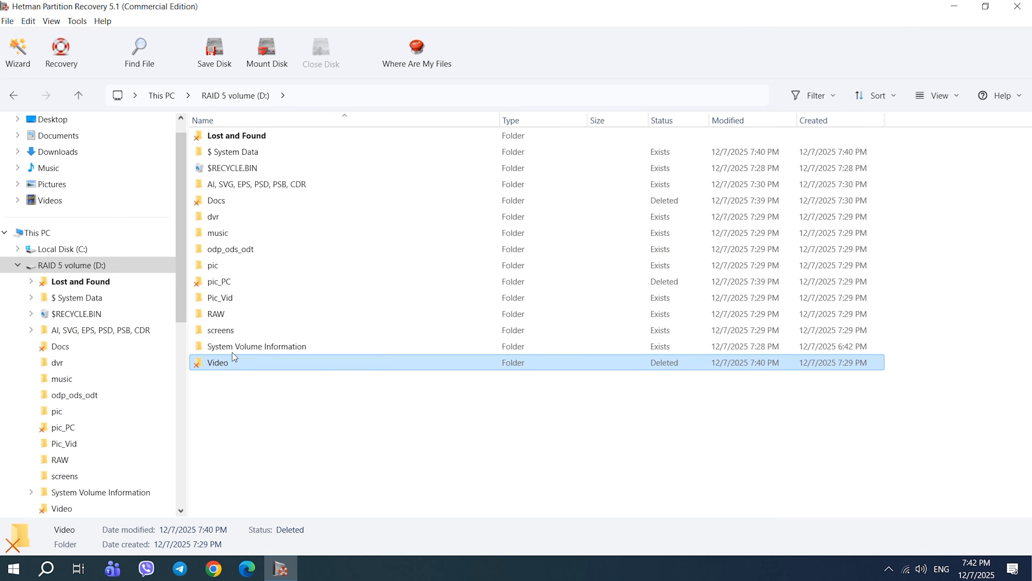
Select the deleted Docs, pic_PC and Video folders and start recovering them to the hard disk
ctrl+click(223, 281)
ctrl+click(219, 200)
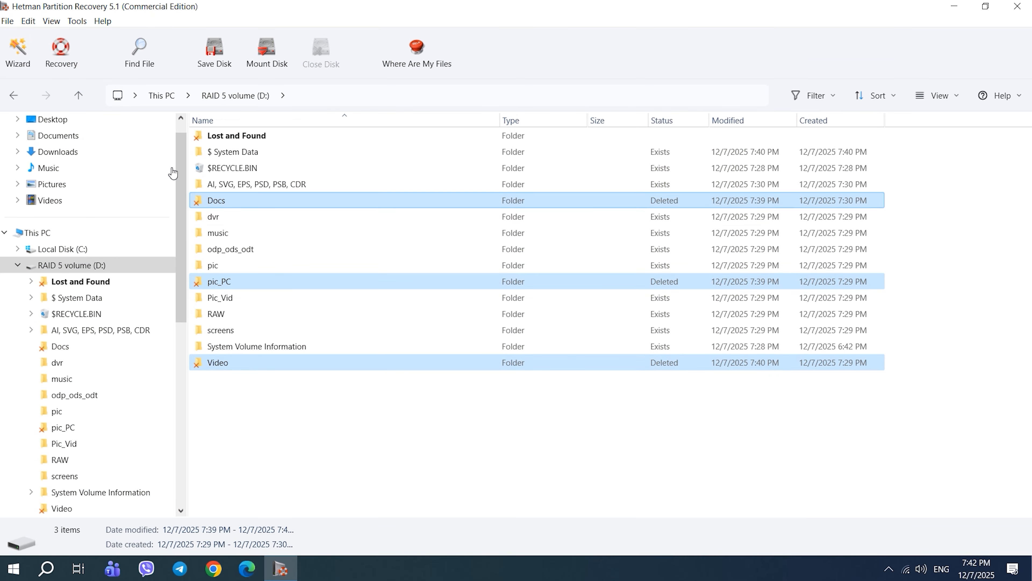
click(79, 53)
click(630, 441)
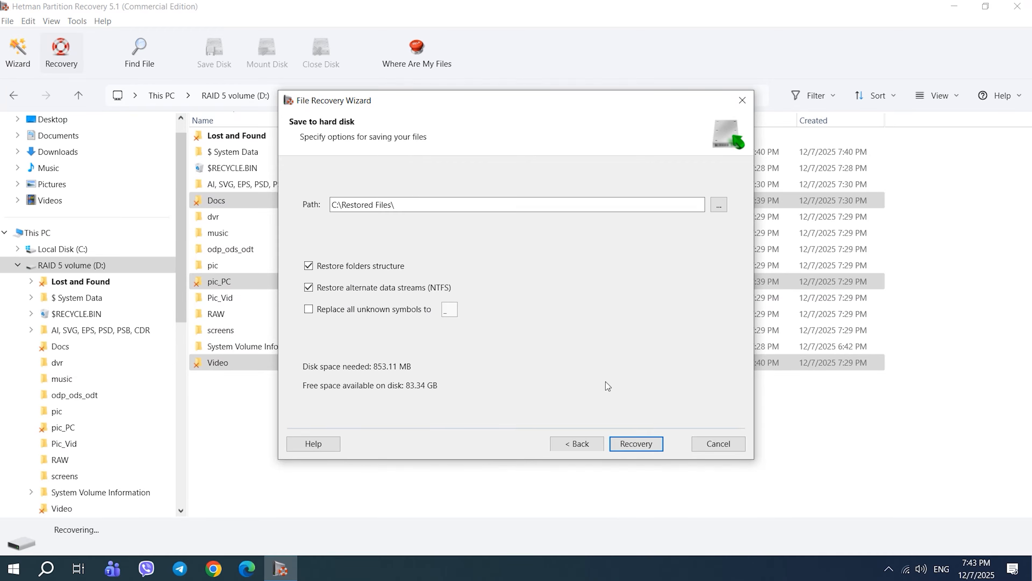
Set a new folder on the Desktop as the save location, recover the files there and finish the recovery wizard
click(715, 206)
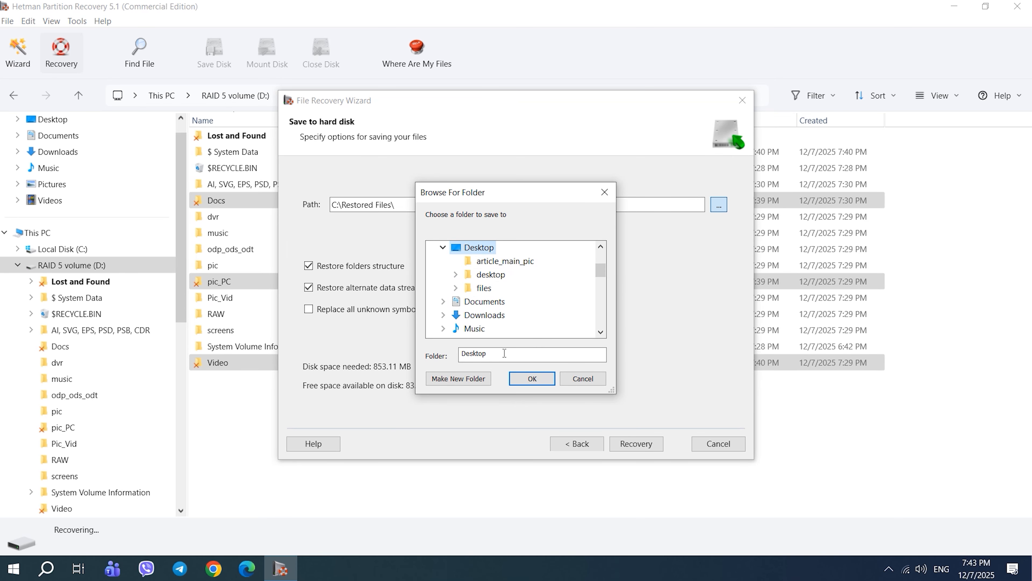
click(482, 379)
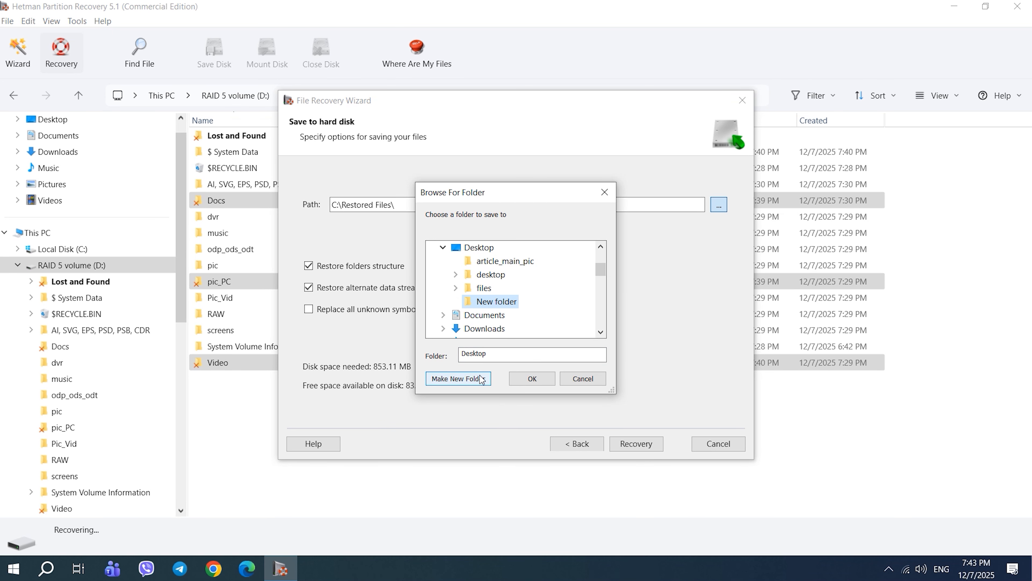
click(533, 378)
click(630, 444)
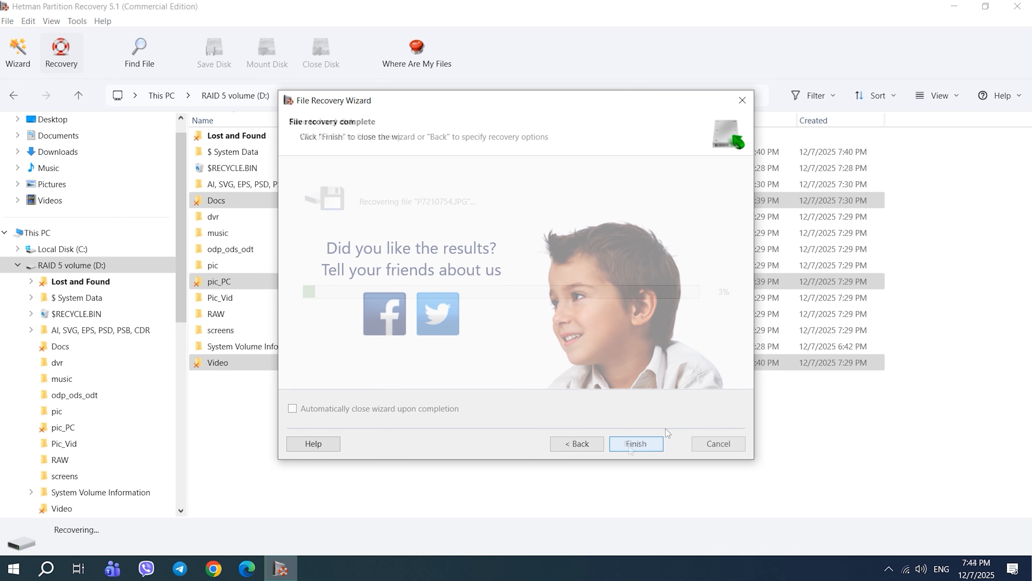
click(637, 446)
Open the recovered Docs folder on the desktop and check "How to Fix Google Play Store Error DF DFERH 01 .docx" in Word
click(954, 7)
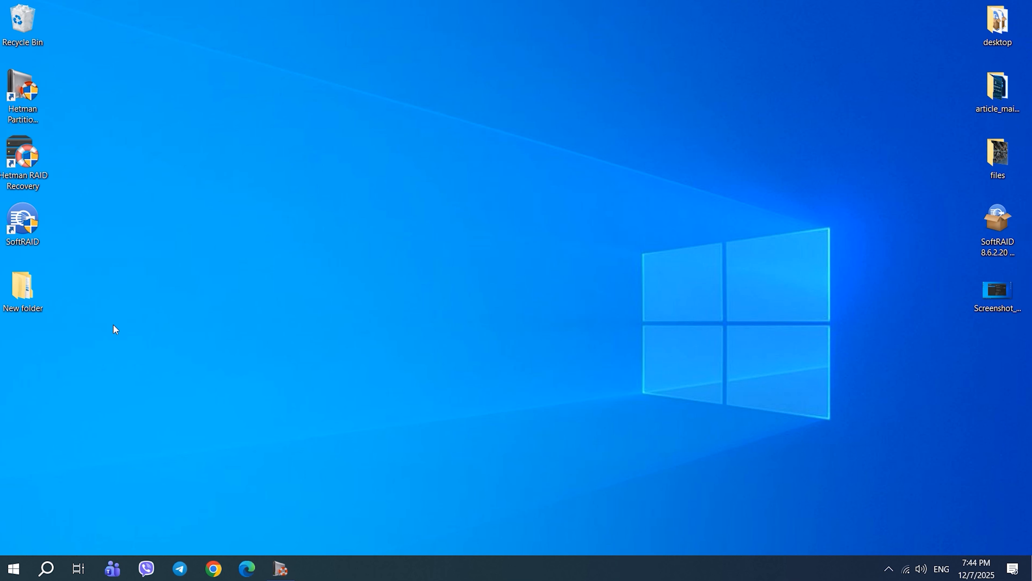
double_click(34, 295)
double_click(317, 234)
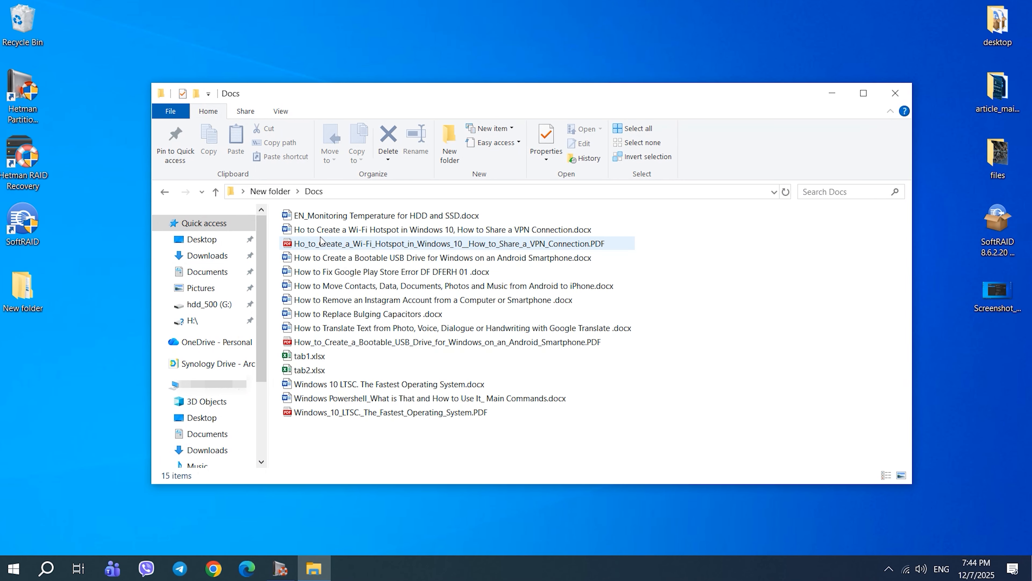
double_click(327, 273)
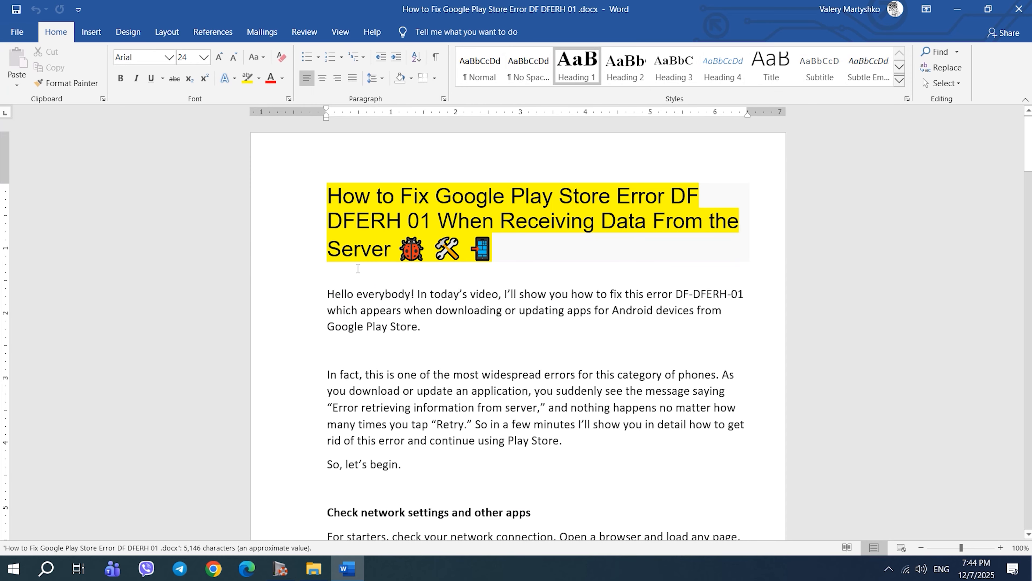
click(1030, 11)
Open the recovered pic_PC folder and look through its photos as large icons
click(215, 192)
double_click(317, 262)
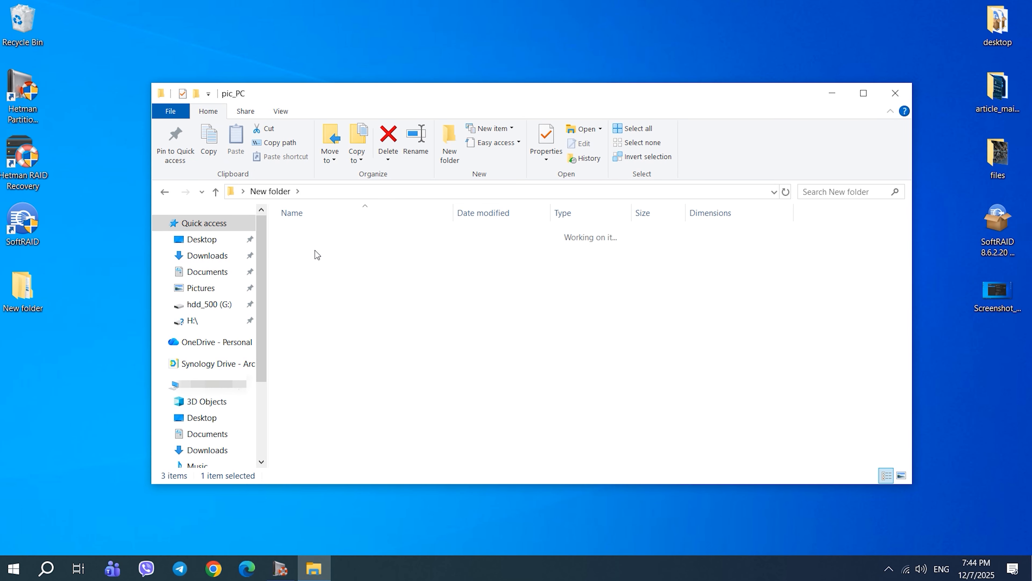
click(280, 111)
click(358, 130)
scroll(590, 337, down, 3)
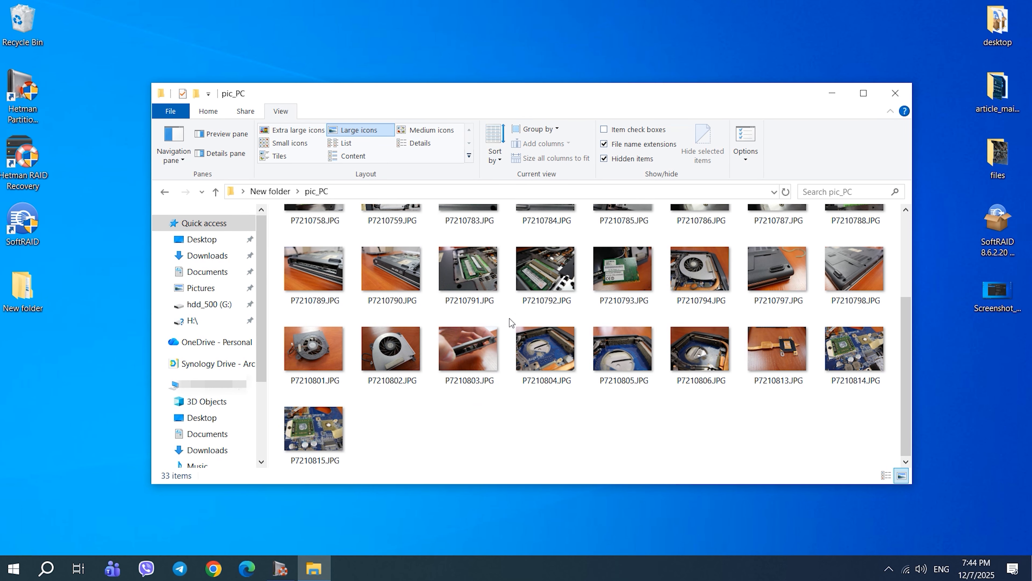
Open the recovered Video folder and play Cat - 51358.mp4 in full screen
click(215, 191)
double_click(285, 267)
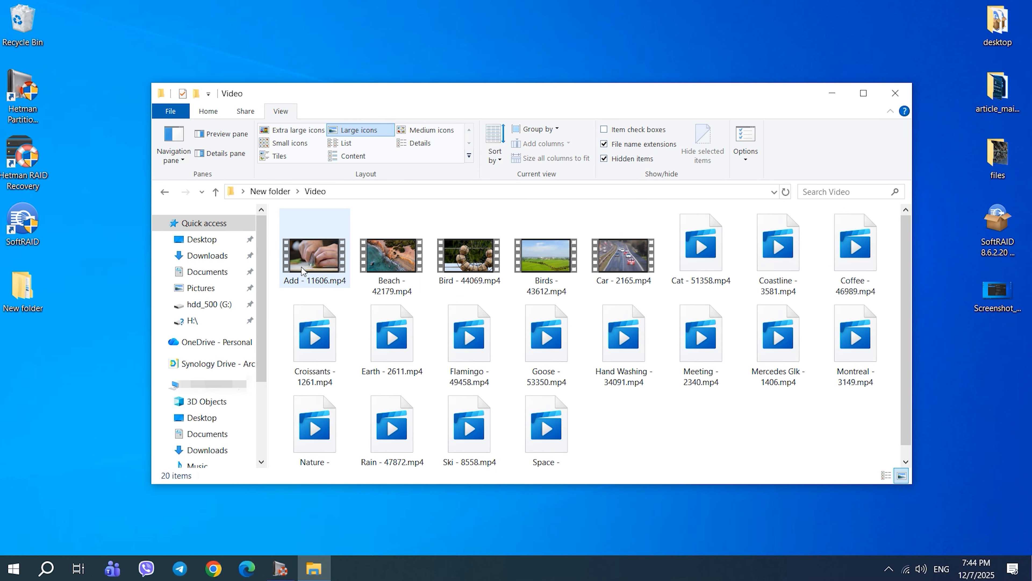
double_click(702, 253)
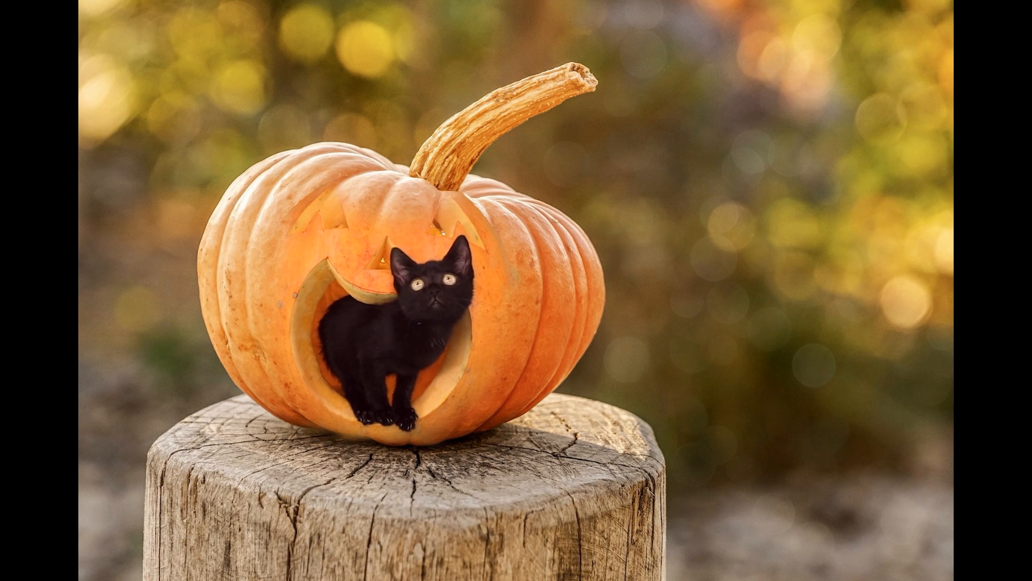
mouse_move(945, 364)
click(967, 545)
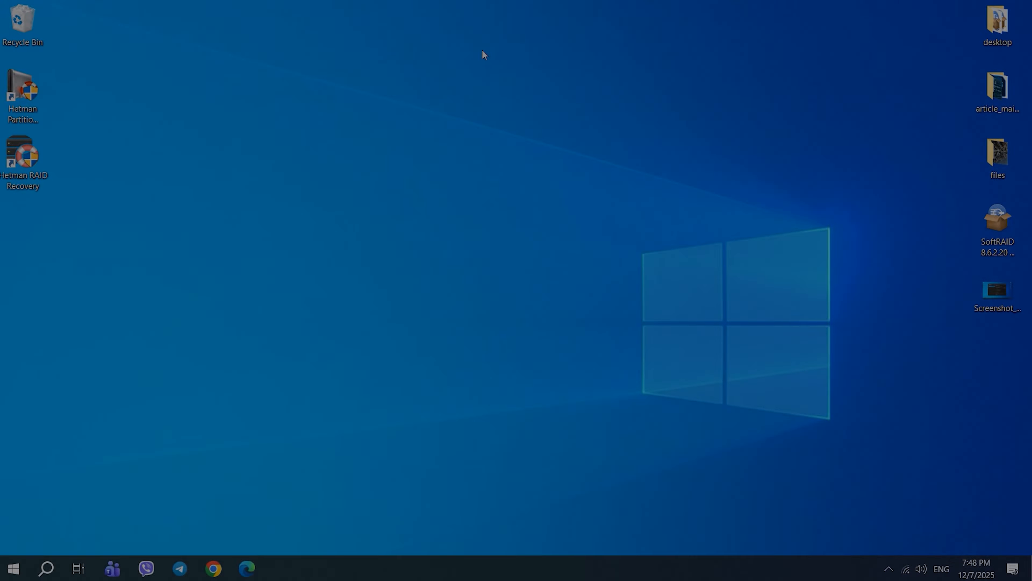
Check the available drives in File Explorer and examine the partitions of all disks in a maximized Disk Management window
key(super+e)
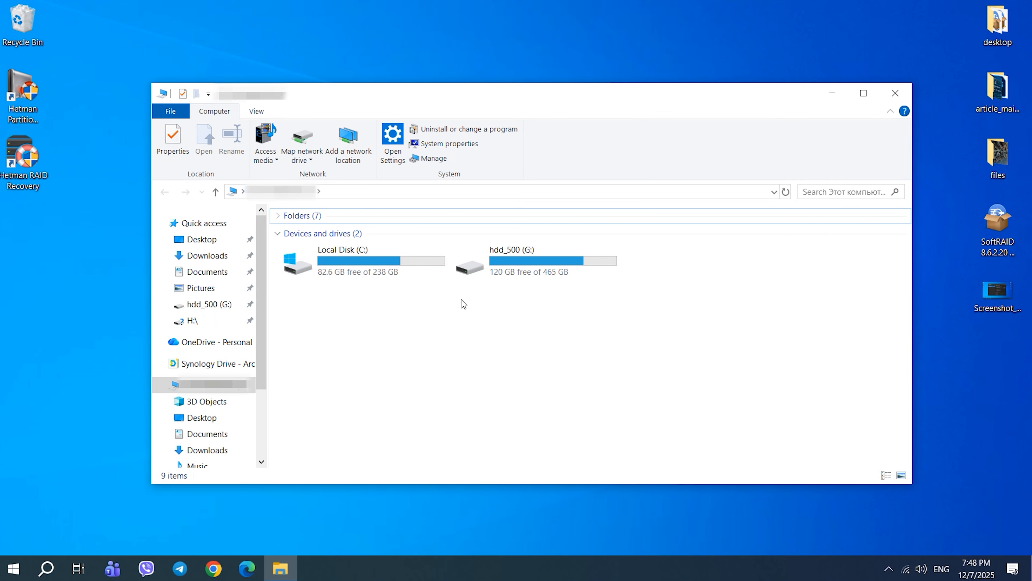
right_click(14, 573)
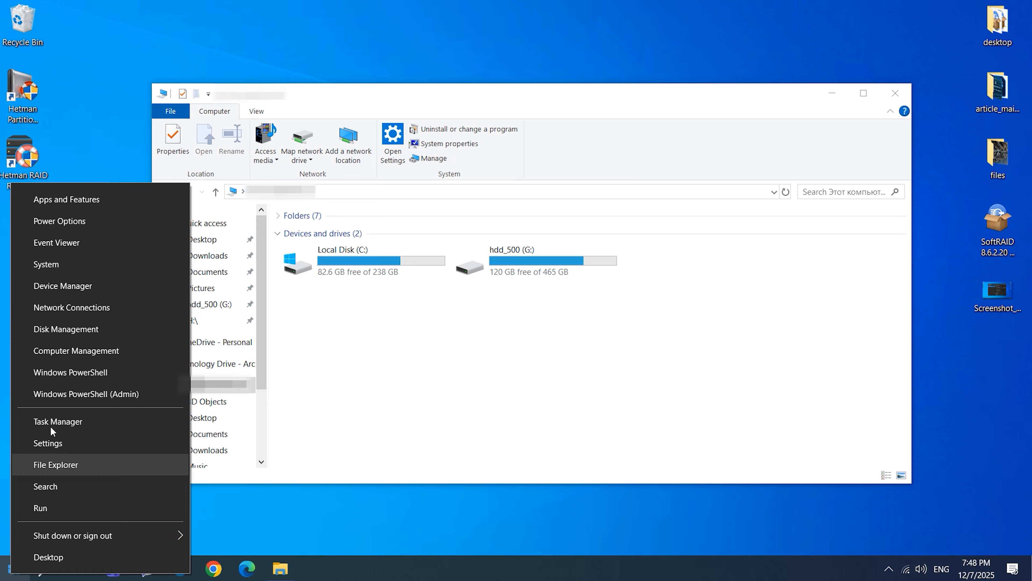
click(77, 328)
click(549, 74)
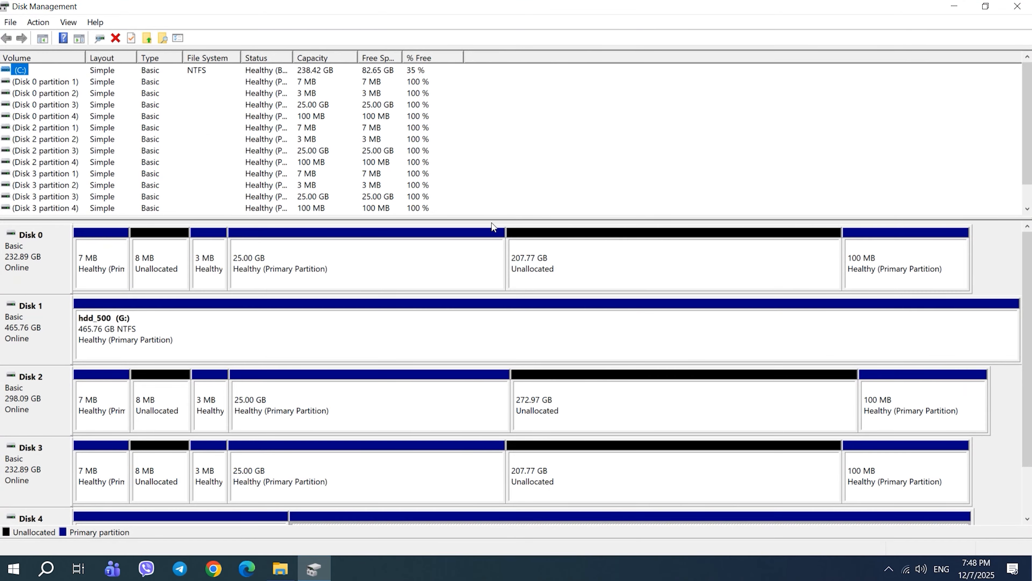
drag(487, 219, 455, 139)
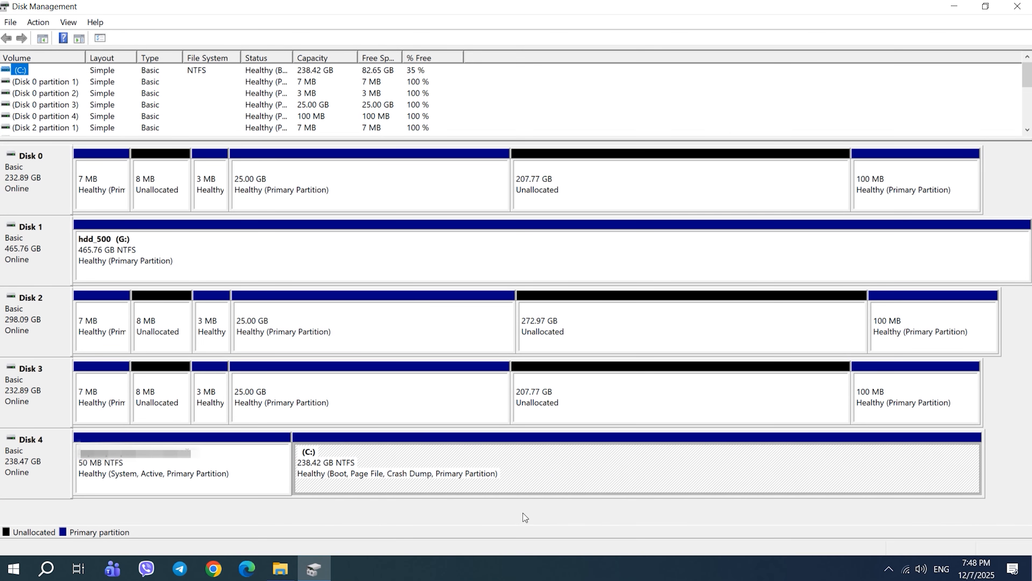
Switch to Hetman Partition Recovery, run an initial scan of Local Disk 0 on Disk 0 and return to the disk list
click(64, 334)
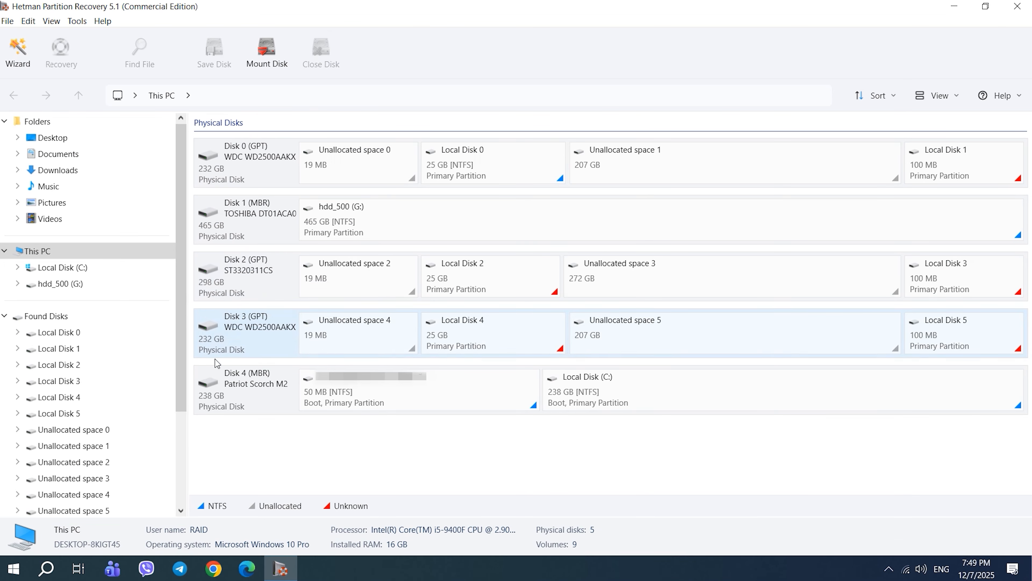
click(276, 165)
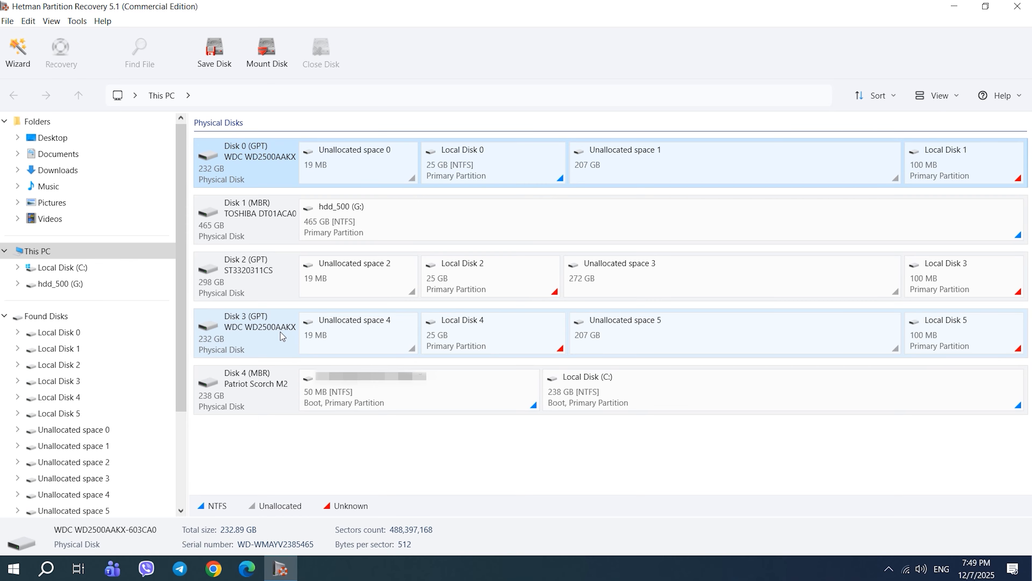
click(490, 158)
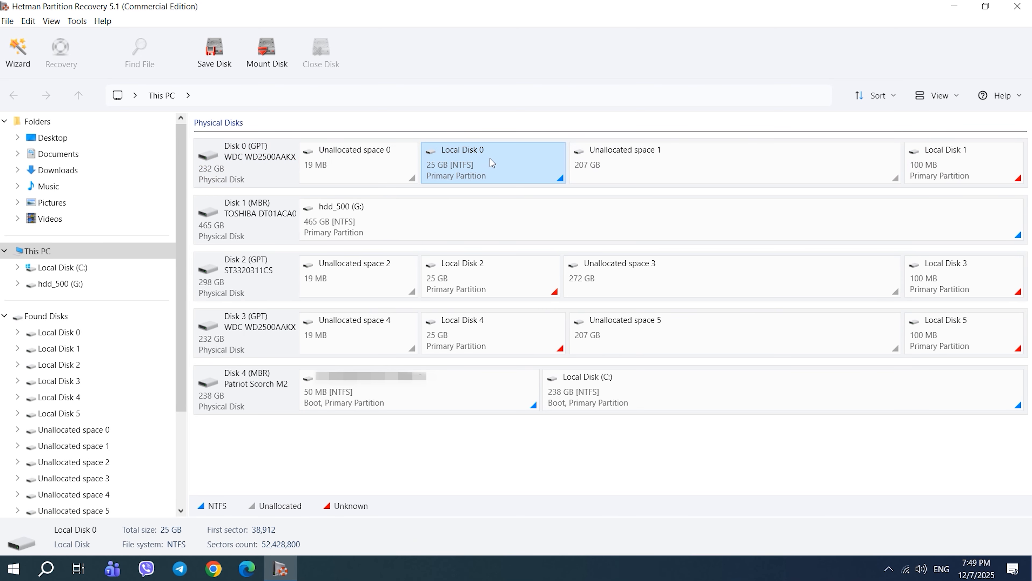
right_click(490, 158)
click(518, 170)
click(634, 450)
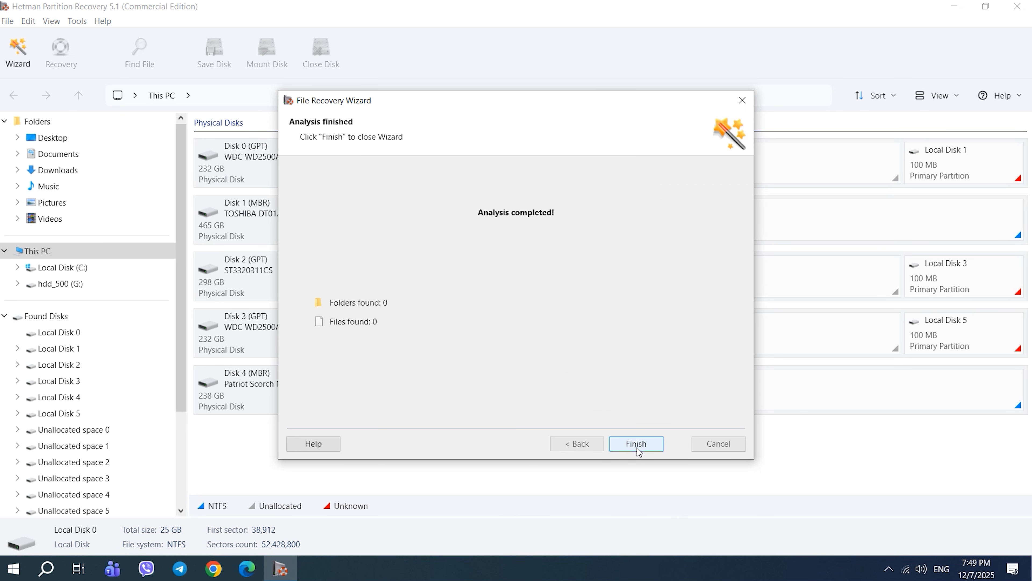
click(637, 447)
click(79, 95)
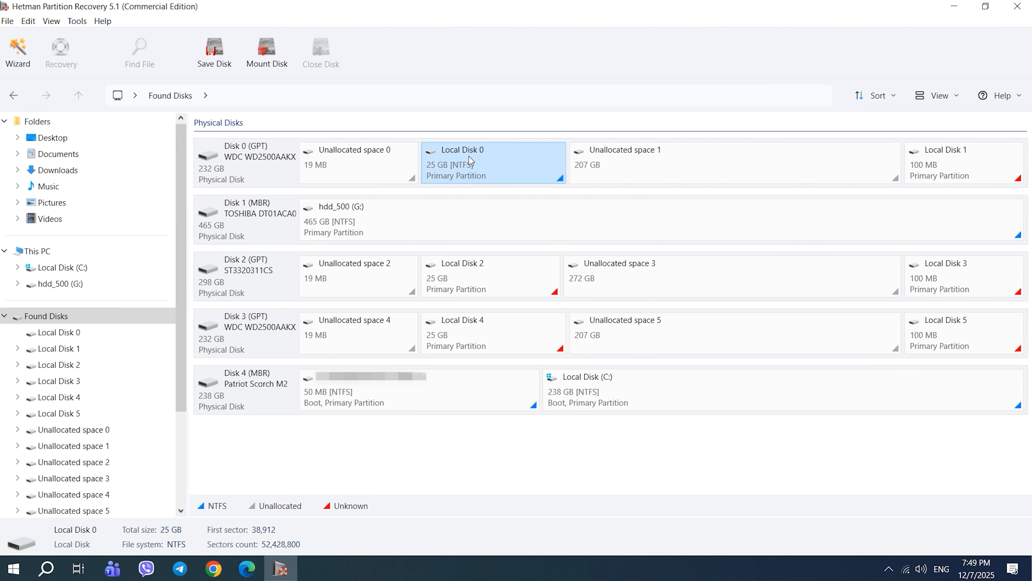
Run a full analysis of Local Disk 0 for the NTFS file system with content-aware analysis and finish the wizard
right_click(490, 158)
click(520, 184)
click(390, 218)
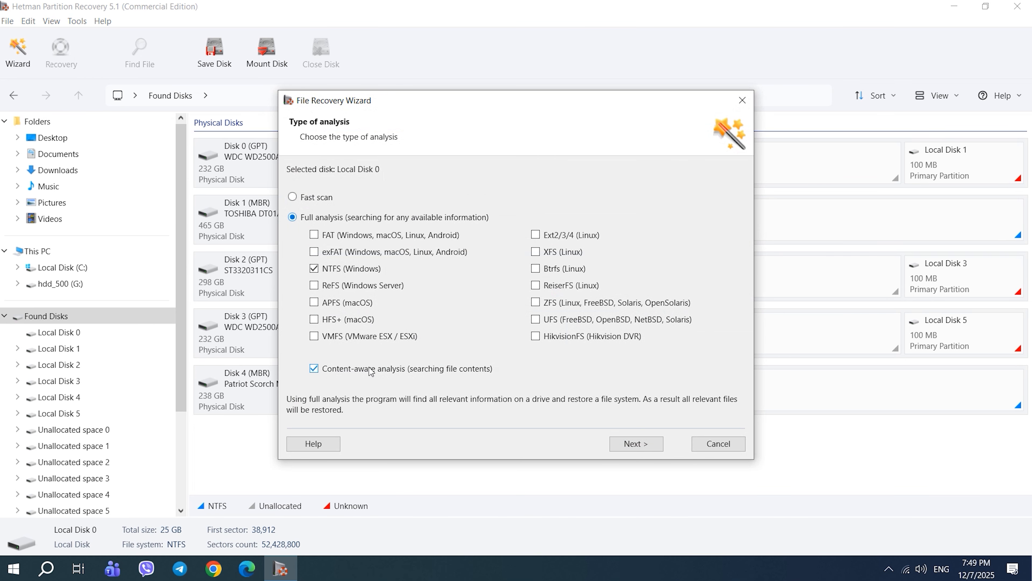
click(637, 451)
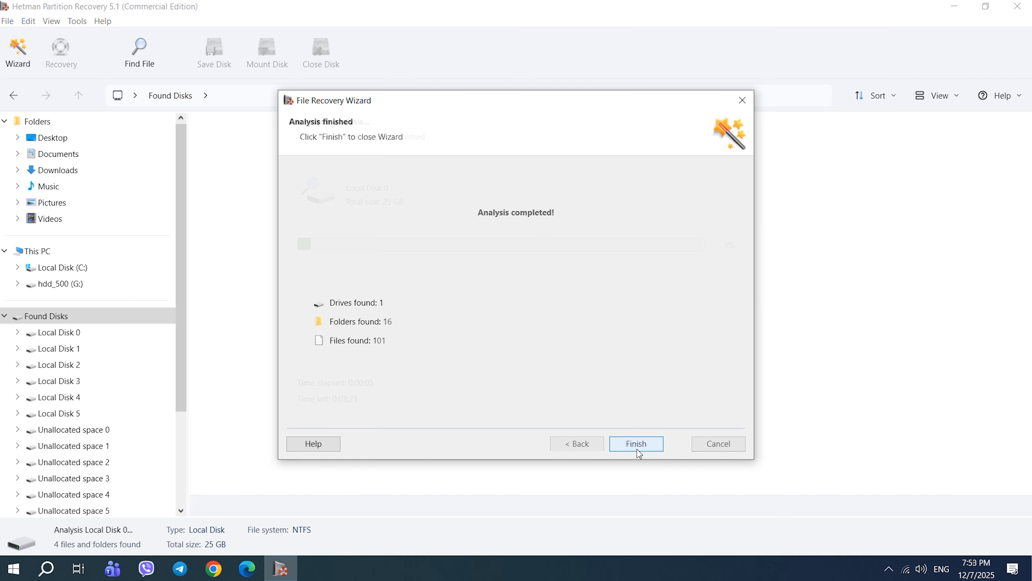
click(644, 444)
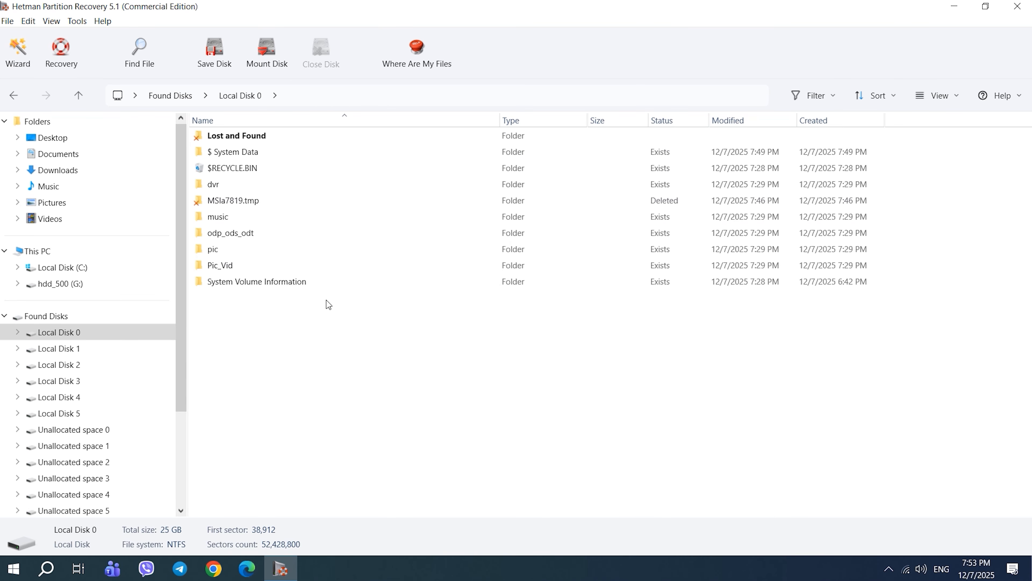
Preview the crashed RAID 5 system document in the odp_ods_odt folder in full screen, then return to the root of Local Disk 0
double_click(230, 233)
click(253, 138)
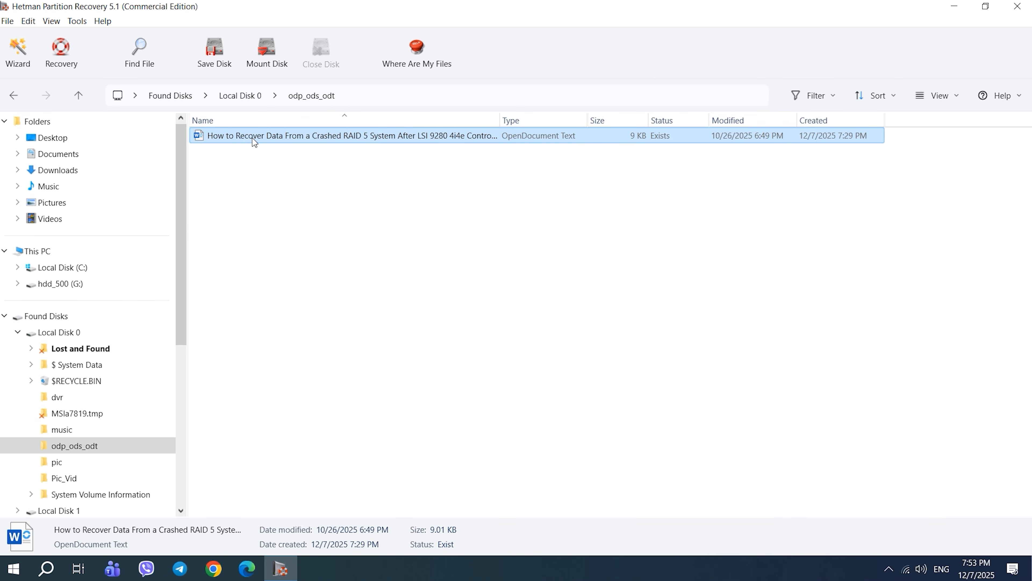
right_click(253, 138)
click(337, 235)
click(755, 6)
click(78, 95)
Open the Pic_Vid folder, preview baukran-3703469.jpg in full screen and return to the root of Local Disk 0
click(233, 267)
double_click(234, 269)
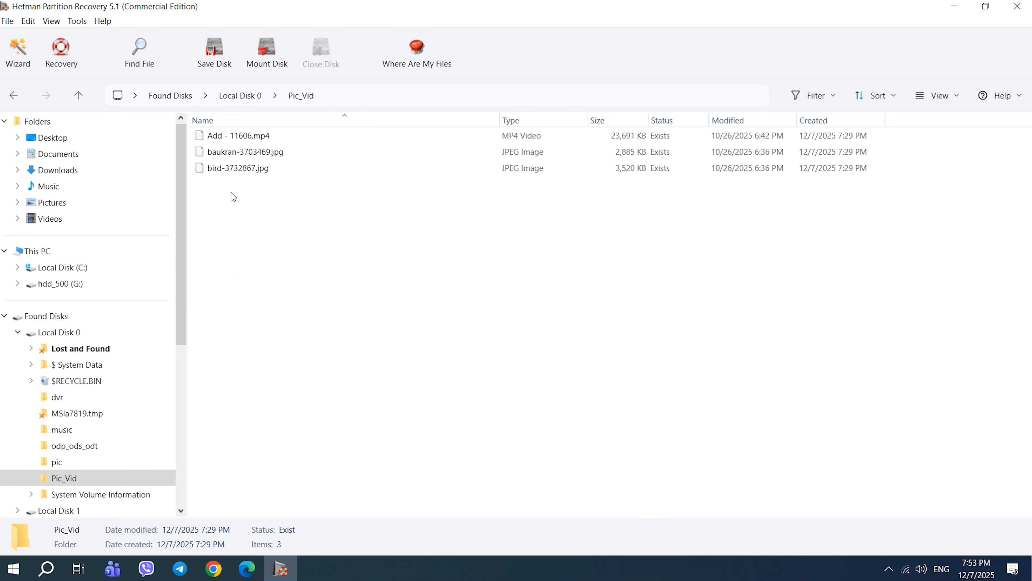
right_click(235, 153)
click(304, 252)
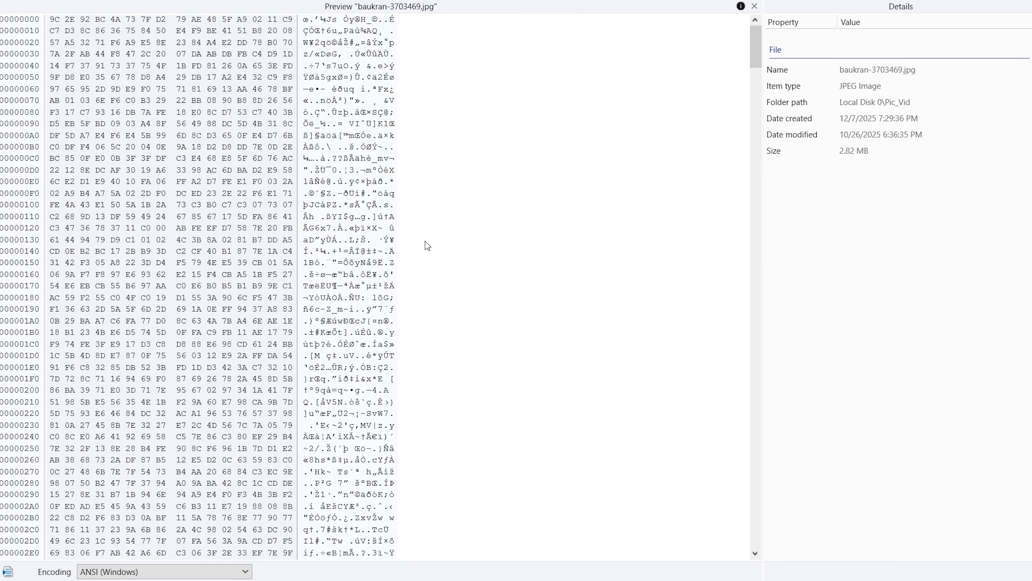
click(755, 6)
click(78, 95)
Open the pic folder and preview hedgehog-3703244.jpg in full screen
click(228, 249)
double_click(228, 249)
click(226, 200)
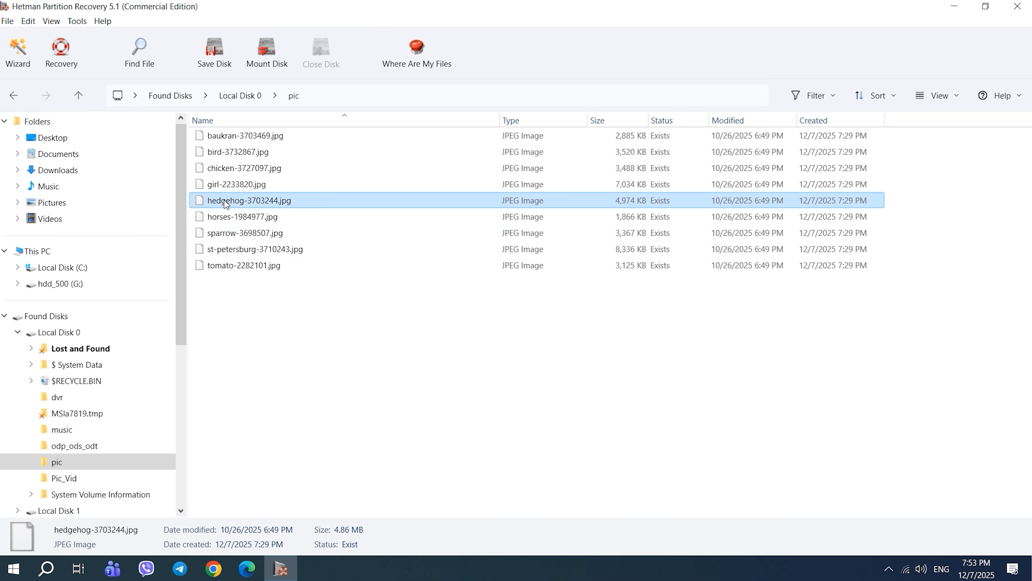
right_click(227, 203)
click(280, 295)
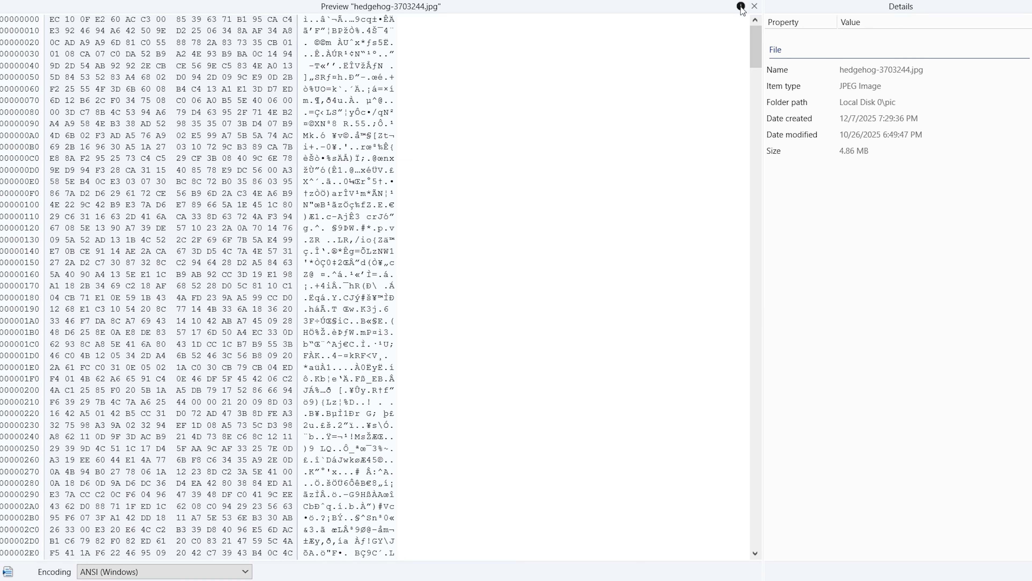
click(754, 7)
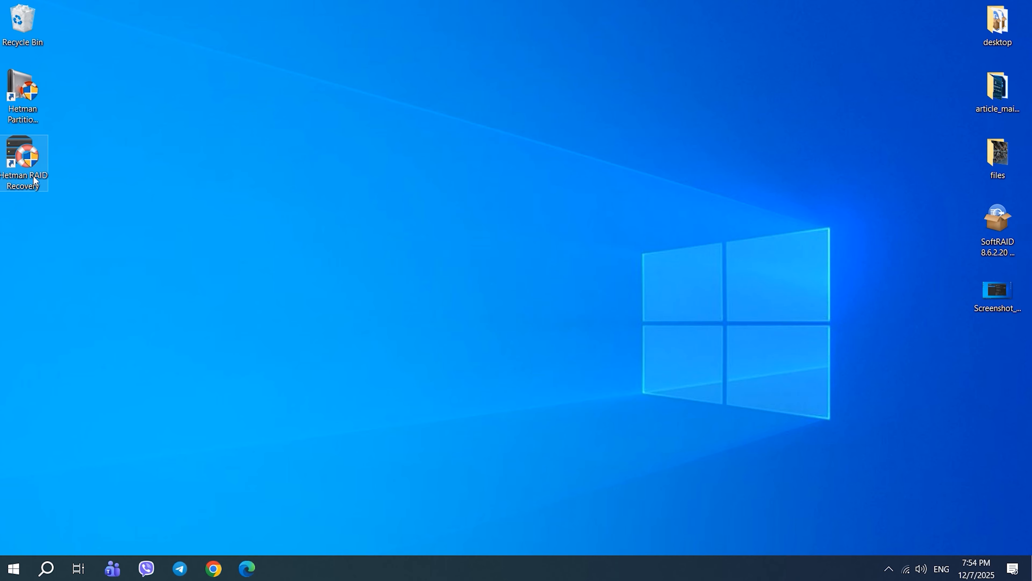
Switch to Hetman RAID Recovery, inspect the array members Disk 0, Disk 2 and Disk 3, and start the RAID Constructor
double_click(36, 167)
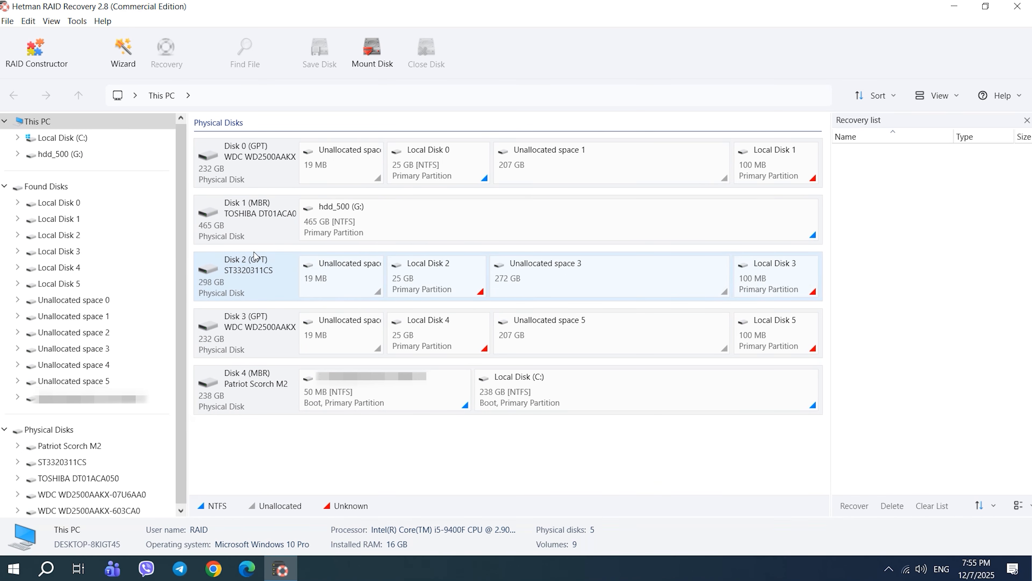
click(258, 173)
click(248, 277)
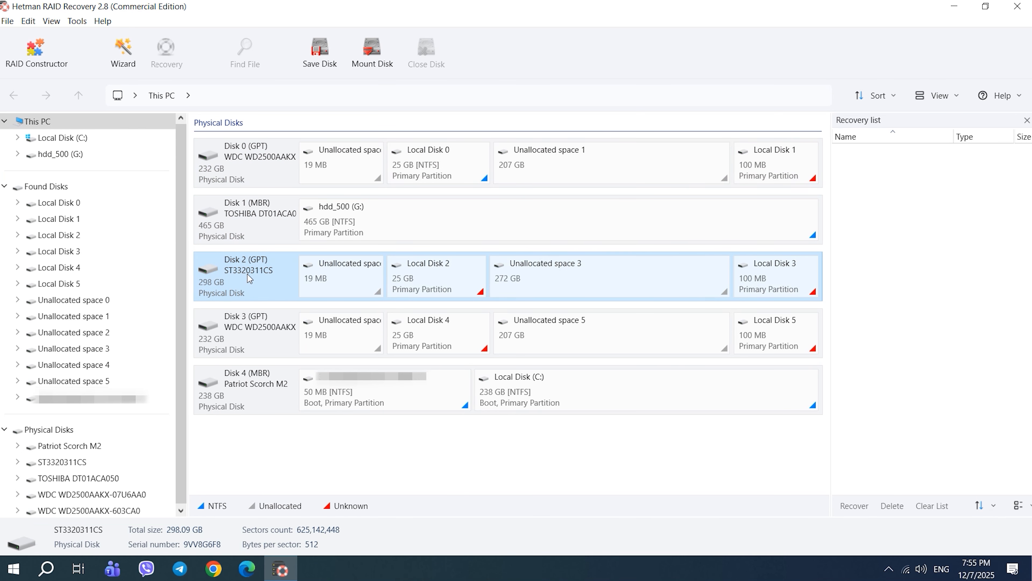
click(253, 327)
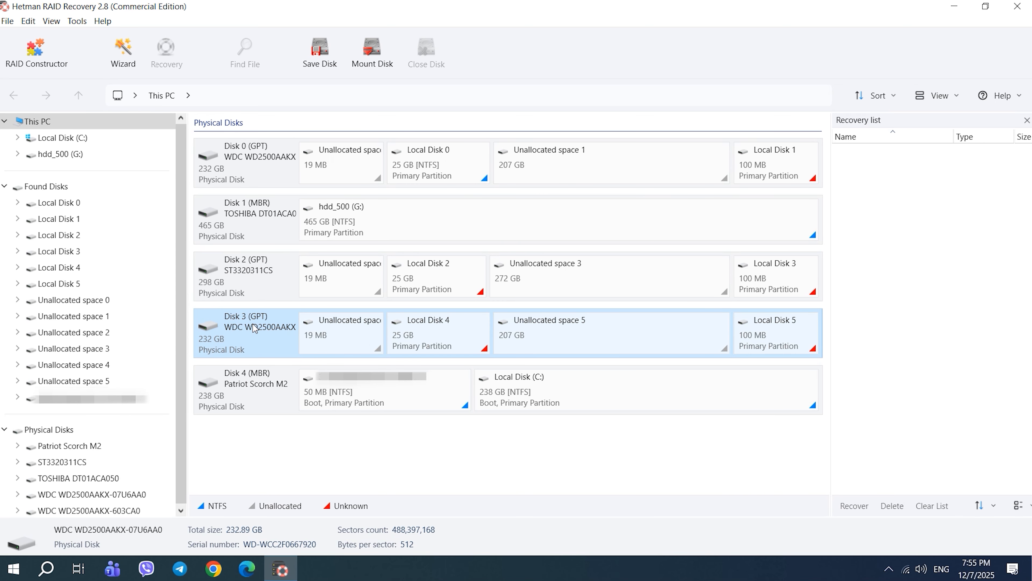
click(36, 54)
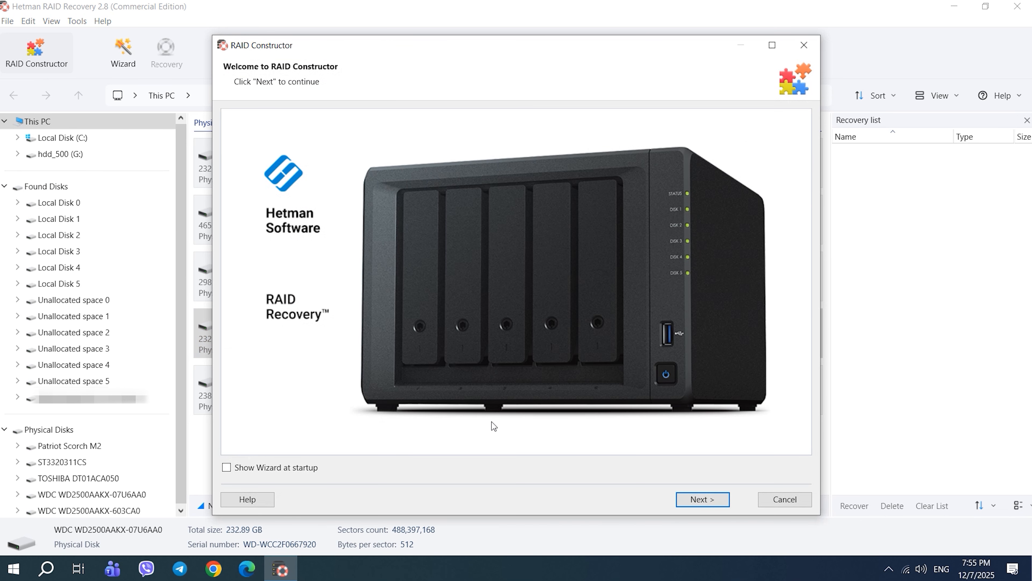
Set the RAID Constructor to automatic mode and review Drive 0, Drive 2 and Drive 3 as the three array disks
click(710, 496)
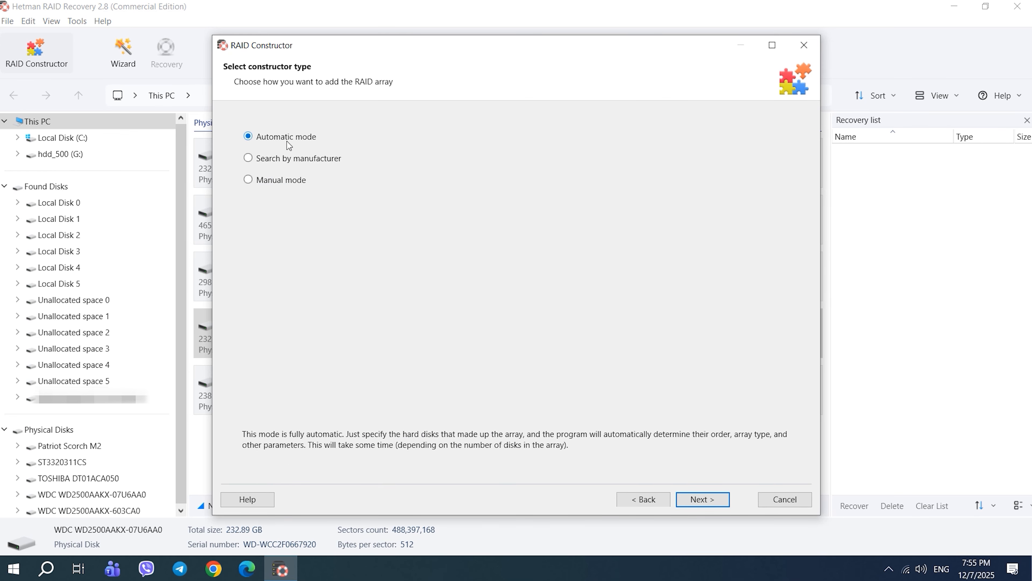
click(693, 502)
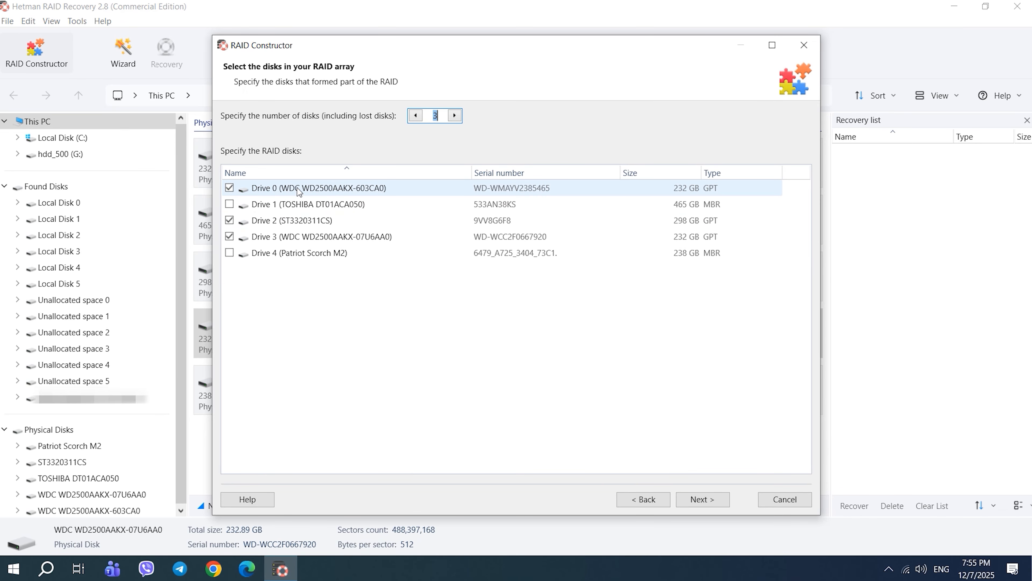
click(410, 222)
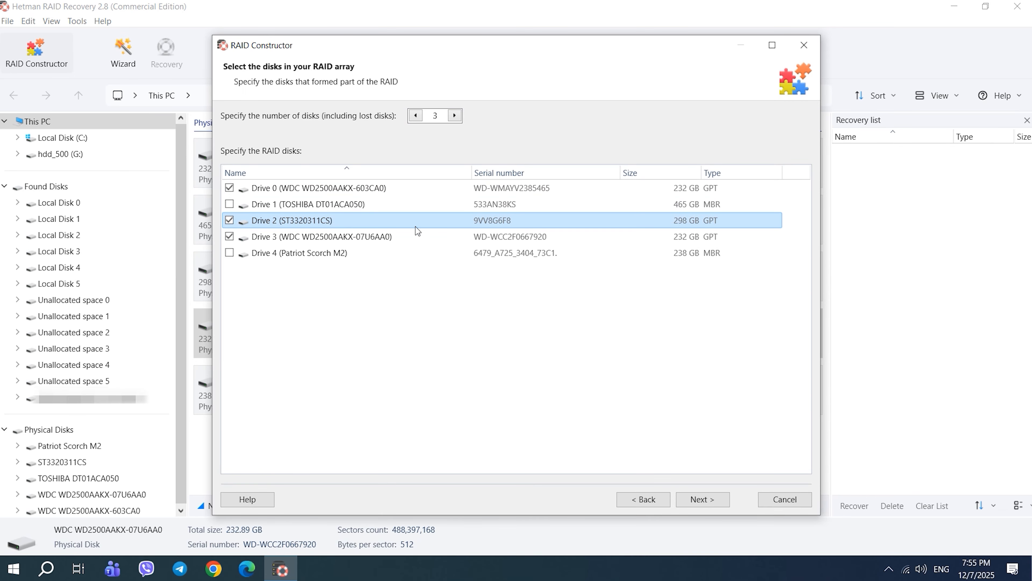
click(376, 241)
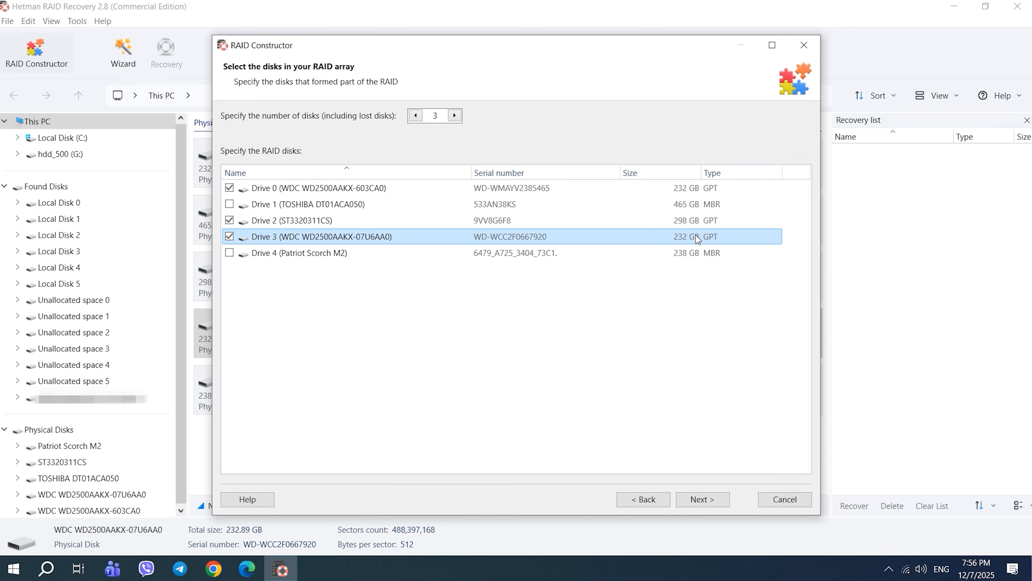
Switch to Disk Management and check the device model in Disk 0's properties
right_click(14, 568)
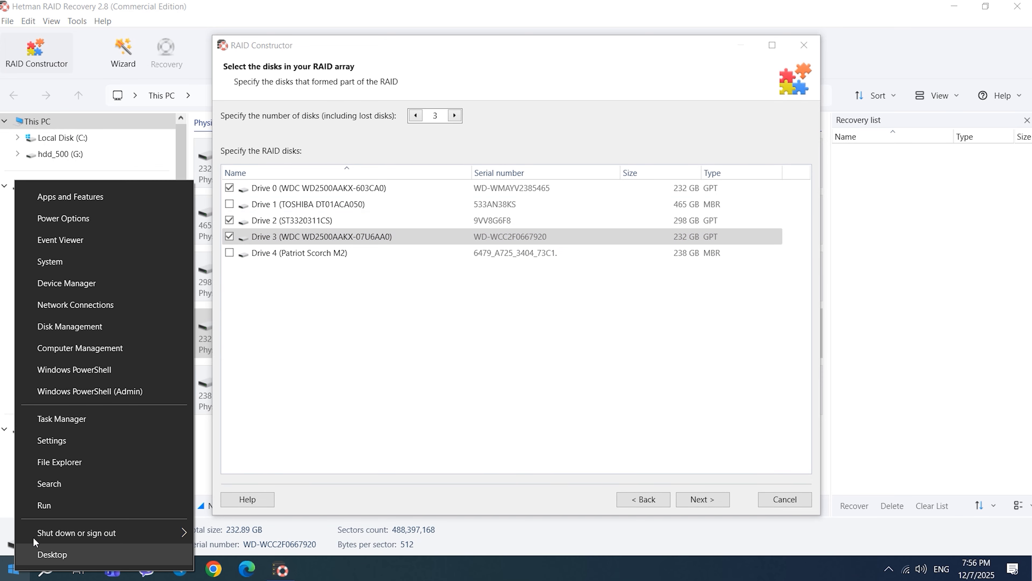
click(97, 325)
click(547, 78)
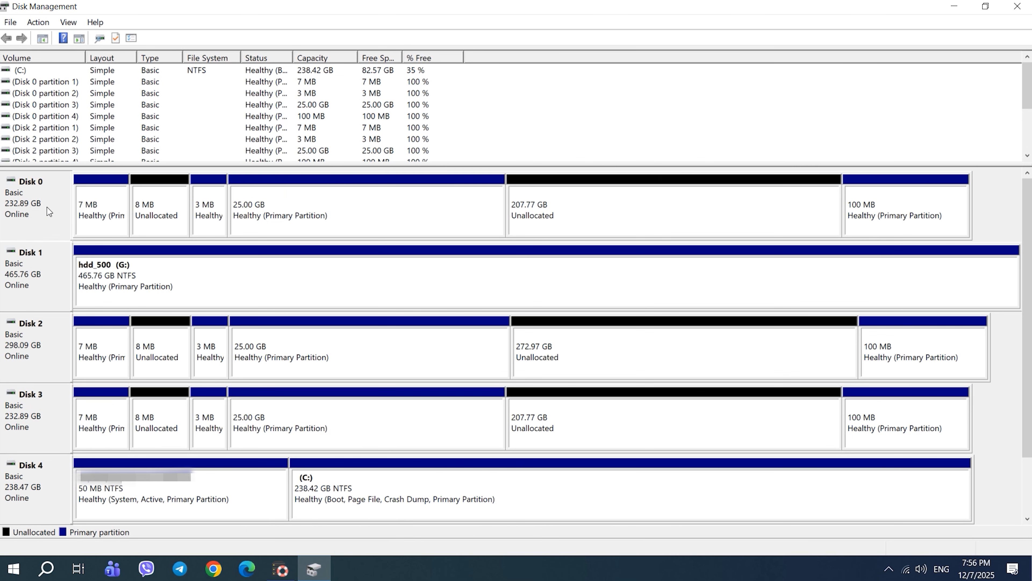
right_click(51, 214)
click(108, 342)
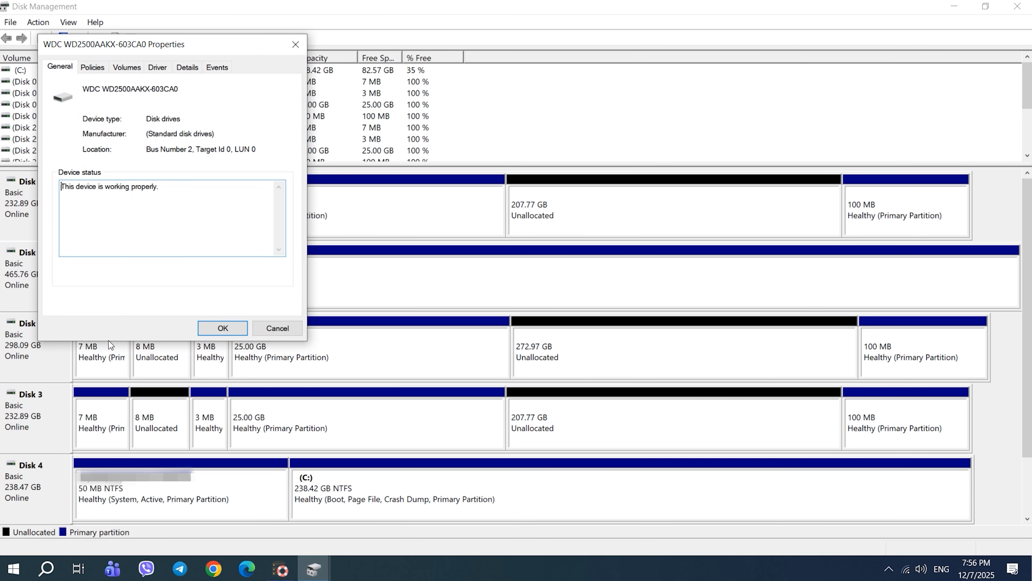
click(185, 68)
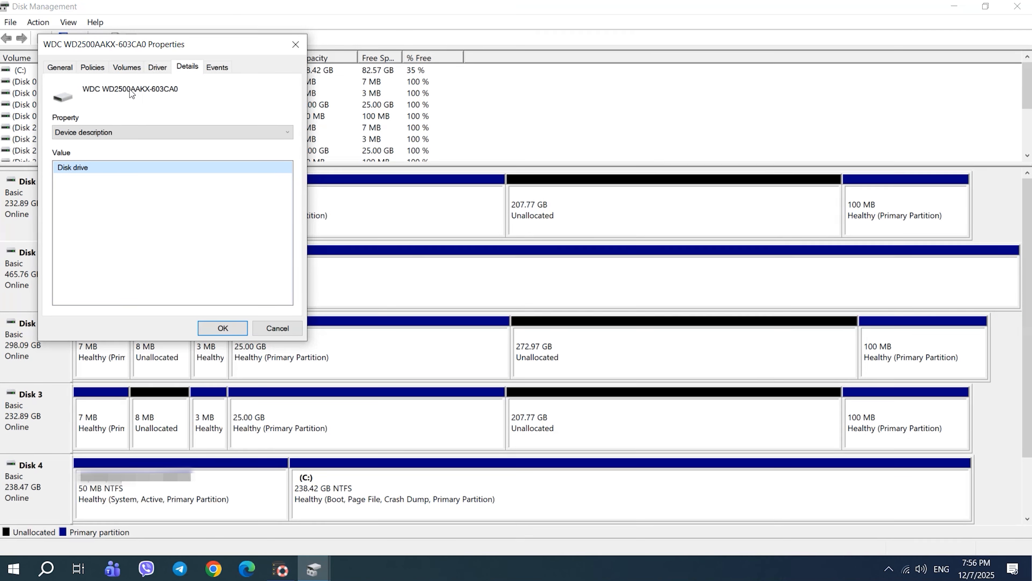
click(295, 43)
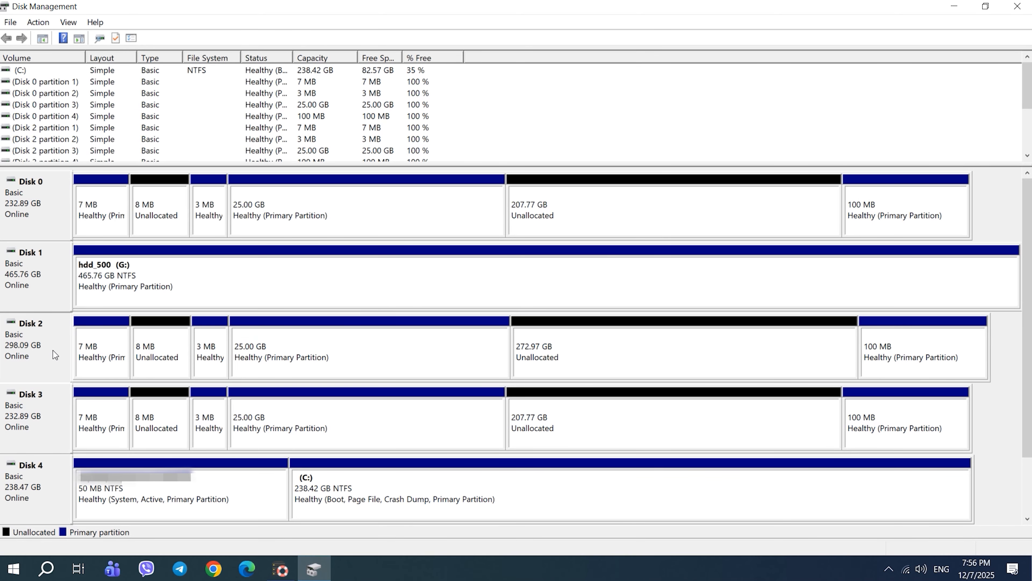
Check the device models in the properties of Disk 2 and Disk 3, then return to the RAID Constructor
right_click(53, 351)
click(102, 480)
click(240, 120)
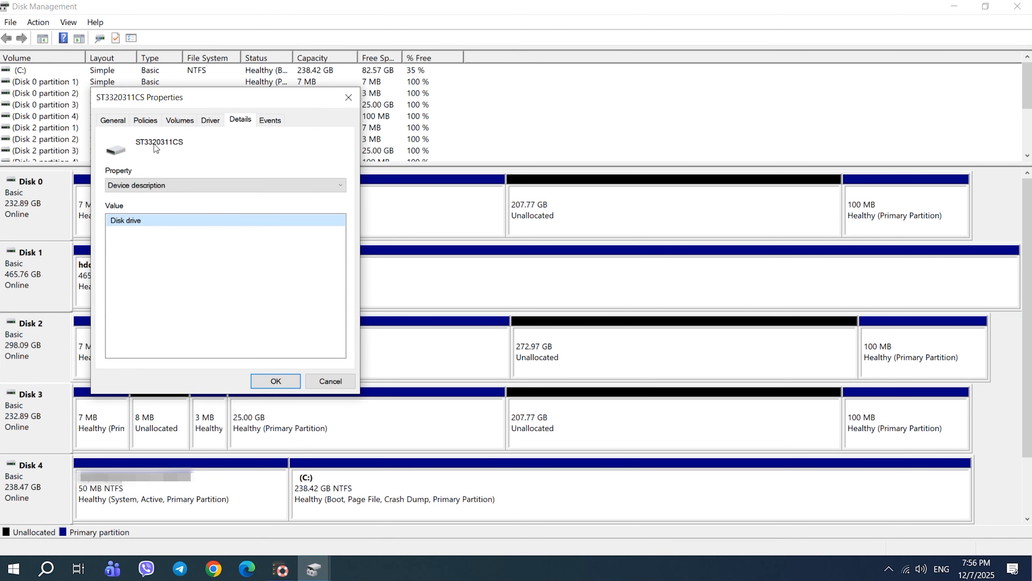
click(348, 98)
right_click(28, 263)
click(89, 394)
click(257, 137)
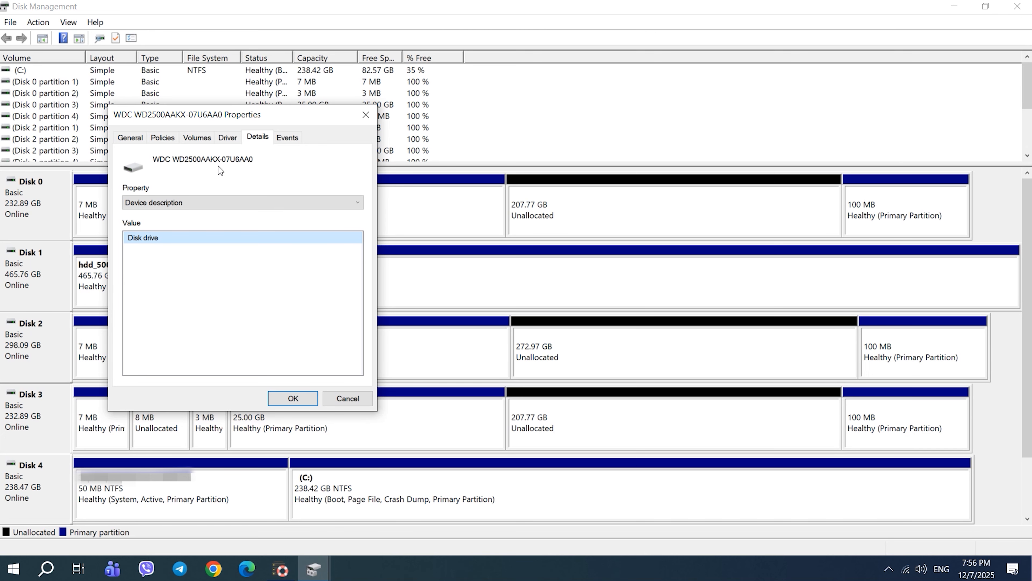
click(365, 115)
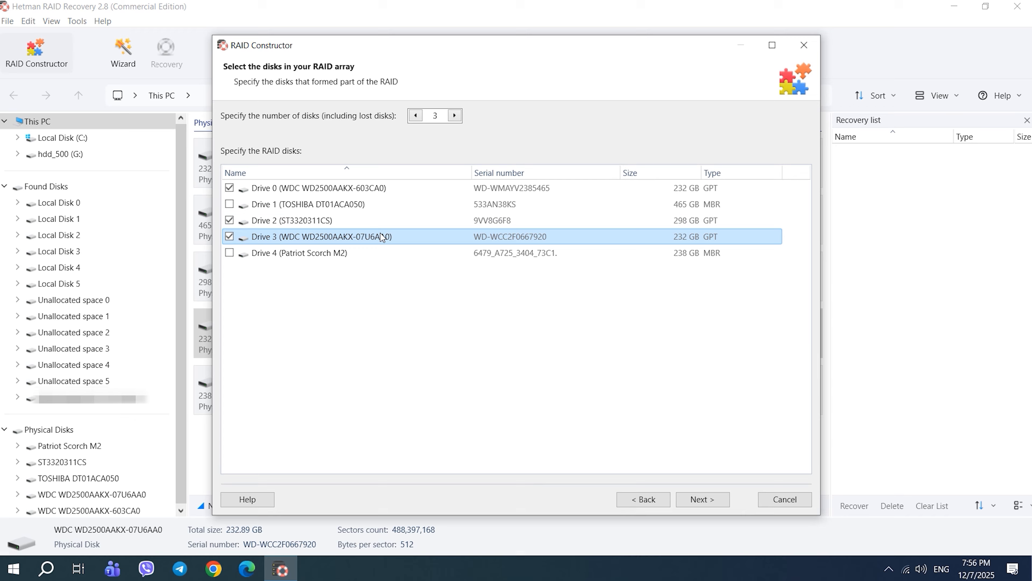
Detect the RAID configuration from the chosen disks and add Configuration 1 (RAID 5)
click(702, 499)
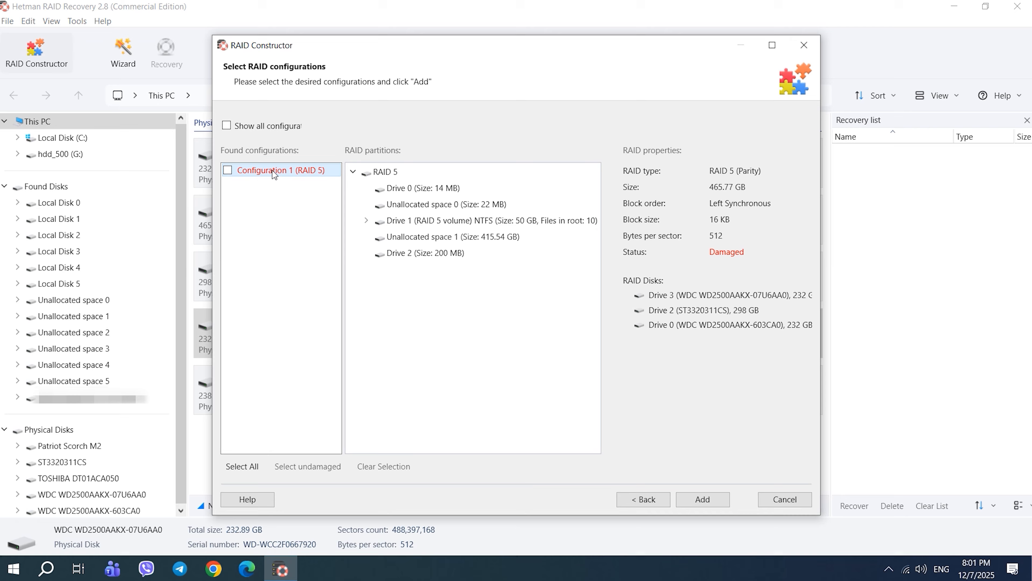
click(228, 170)
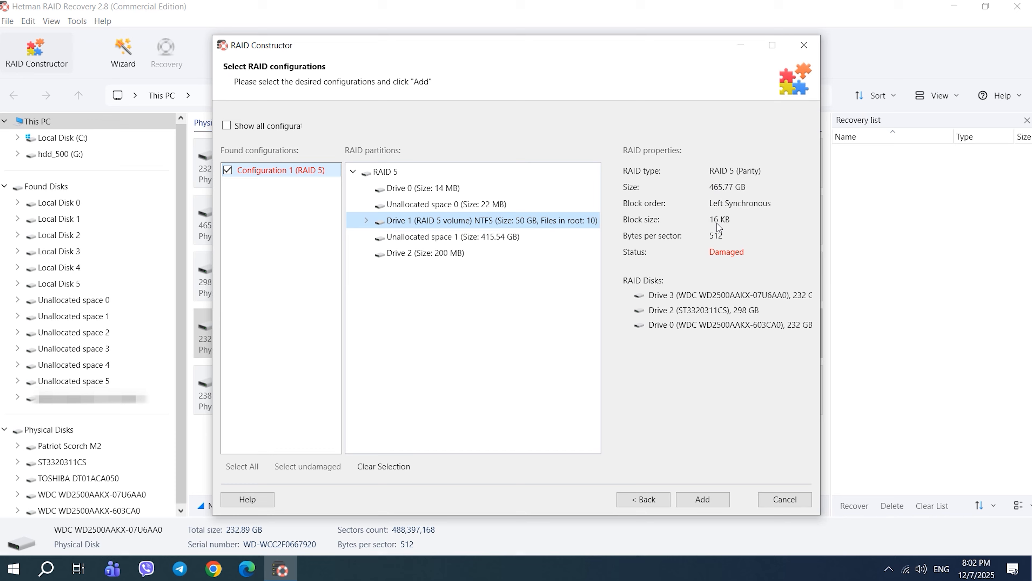
click(705, 499)
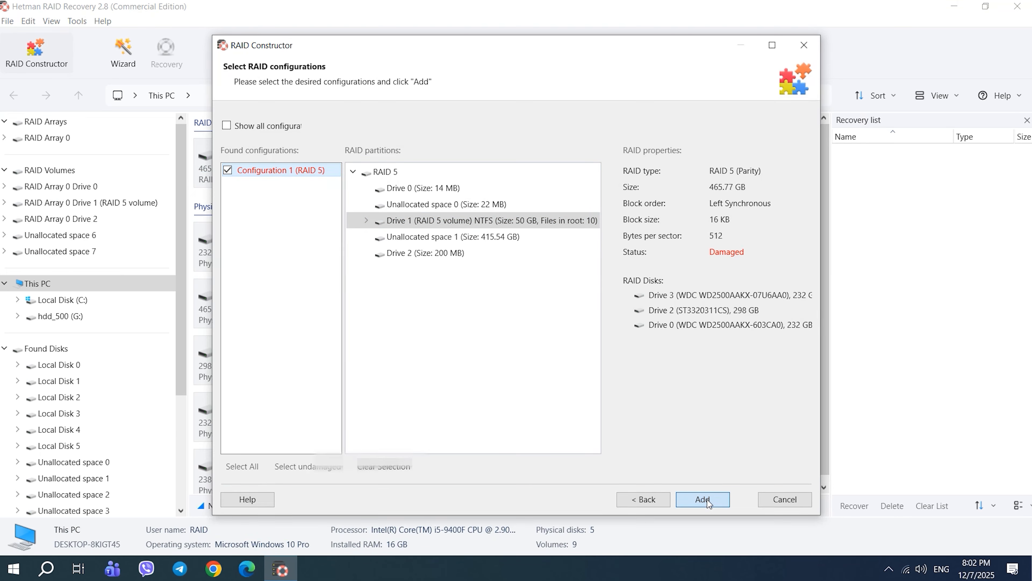
Run a fast scan on RAID Array 0 Drive 1 (RAID 5 volume)
click(483, 169)
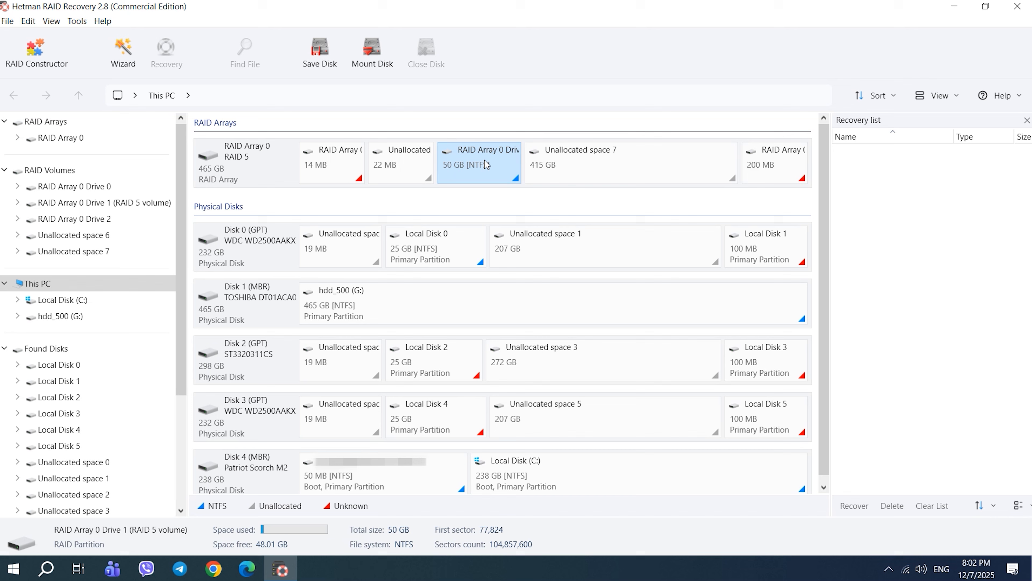
right_click(487, 164)
click(510, 167)
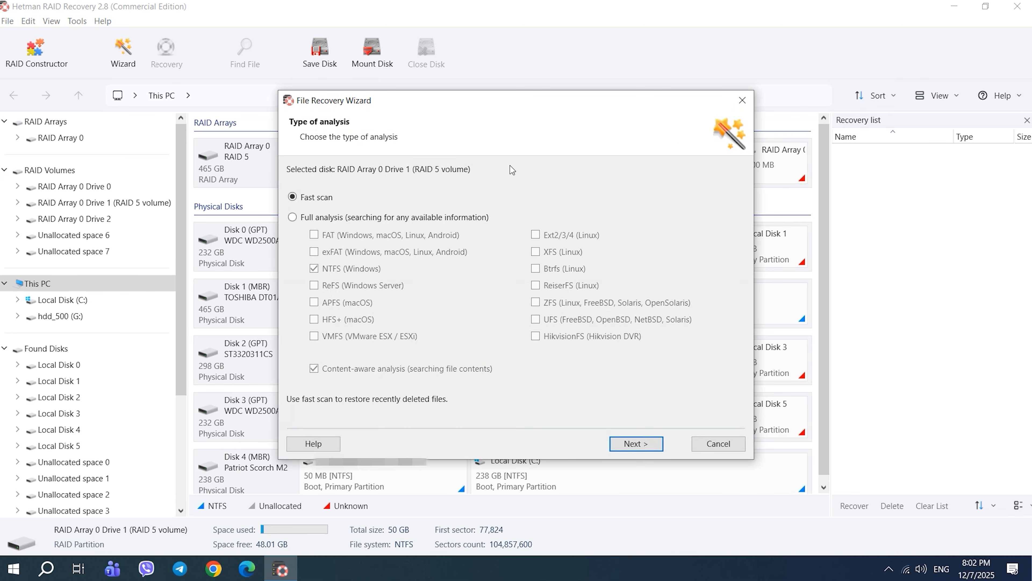
click(631, 444)
click(635, 447)
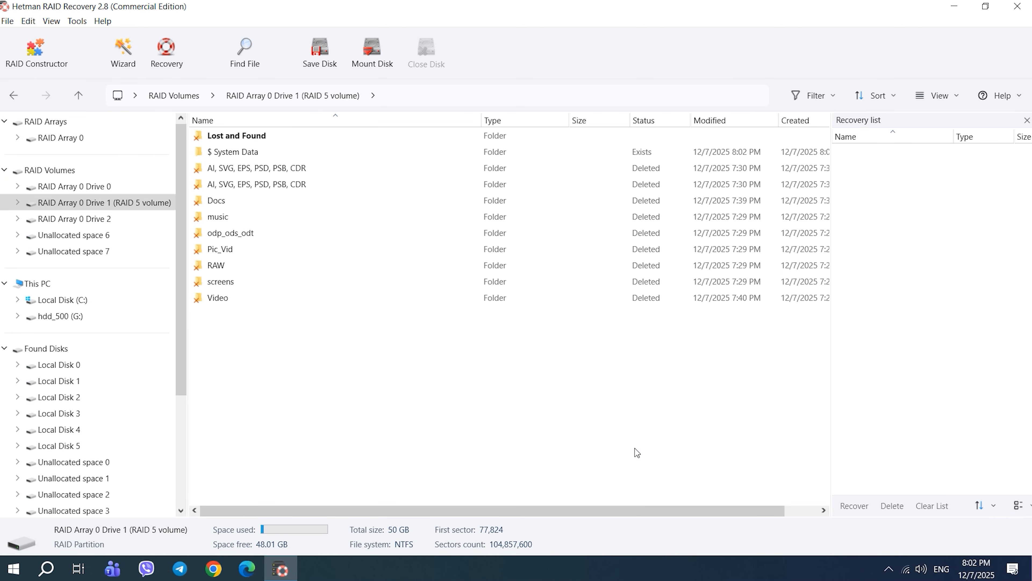
Check the contents of the deleted Docs, Pic_Vid and RAW folders, then return to the disk overview
double_click(248, 200)
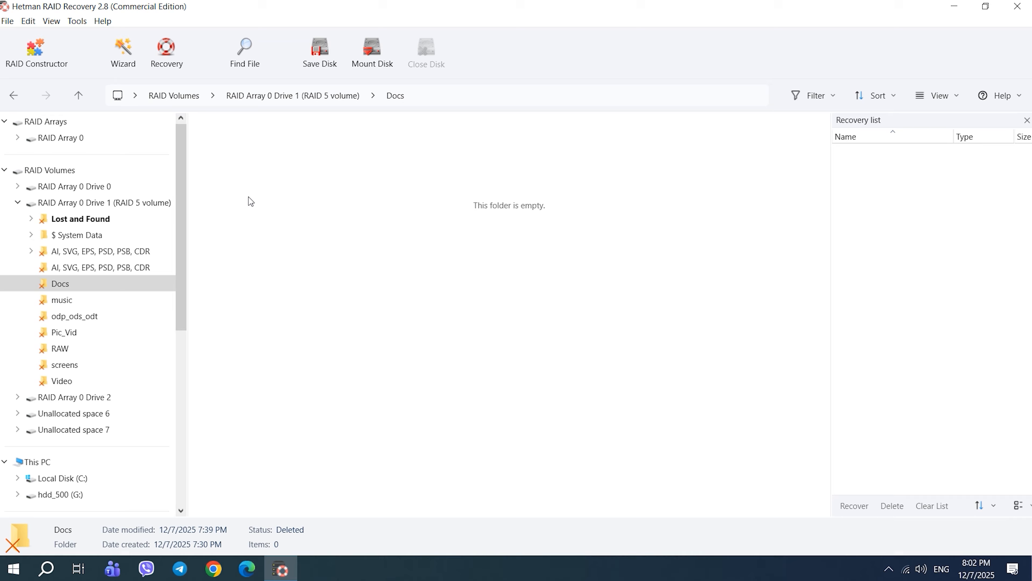
click(79, 95)
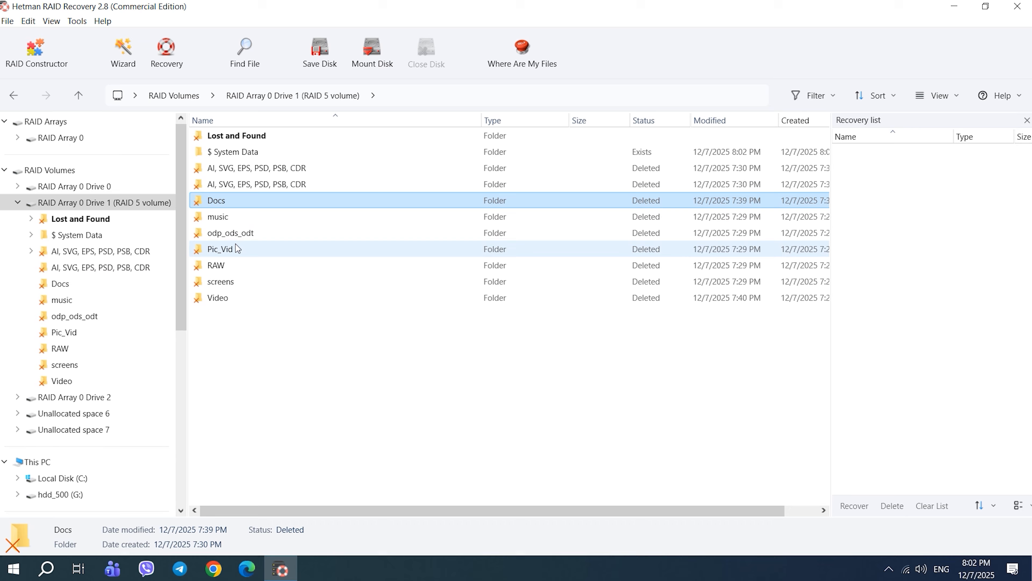
double_click(236, 247)
click(77, 97)
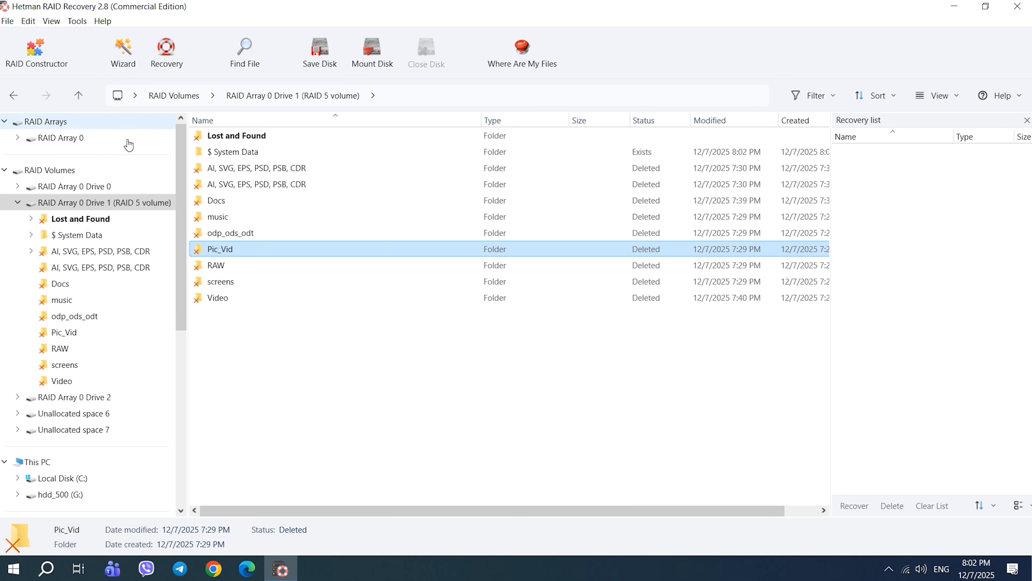
double_click(223, 269)
click(79, 95)
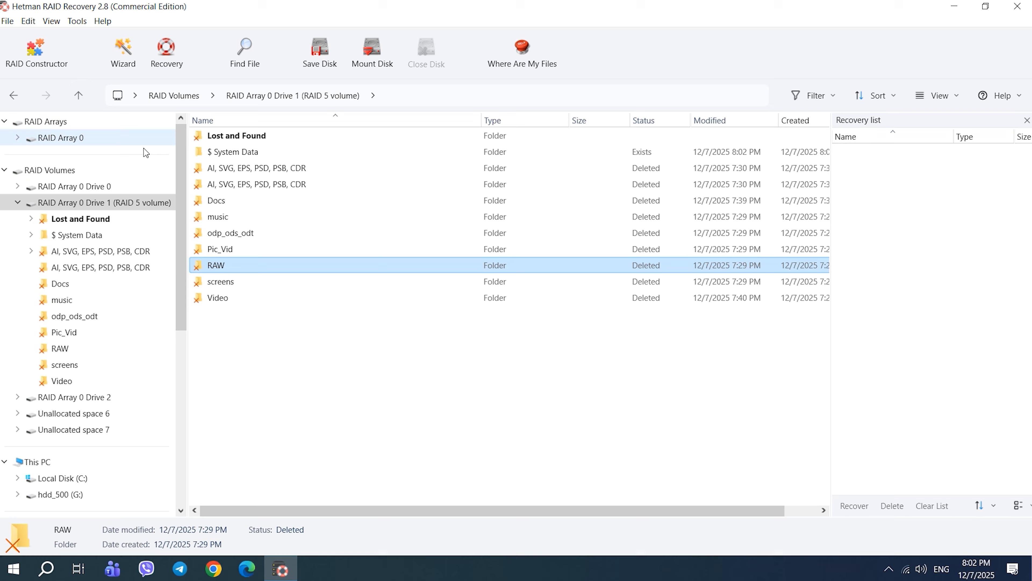
click(84, 98)
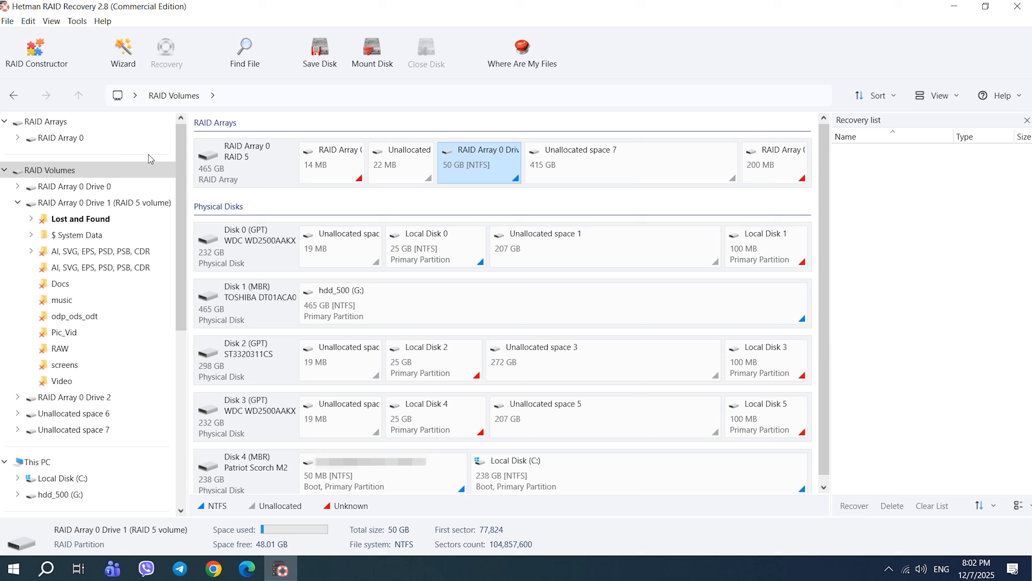
Run a full analysis of RAID Array 0 Drive 1 for NTFS only, with content-aware analysis turned off
right_click(466, 159)
click(525, 188)
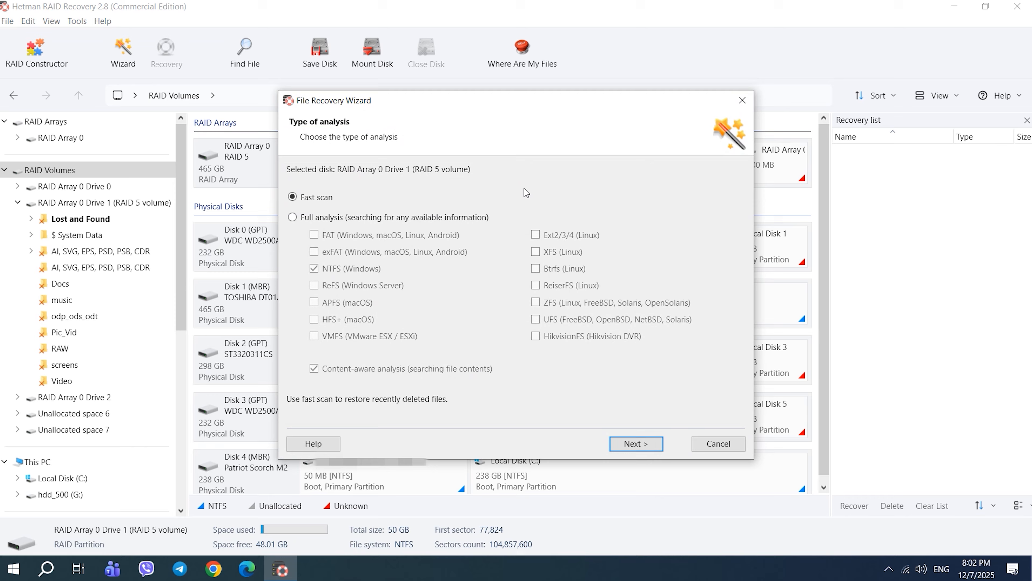
click(447, 220)
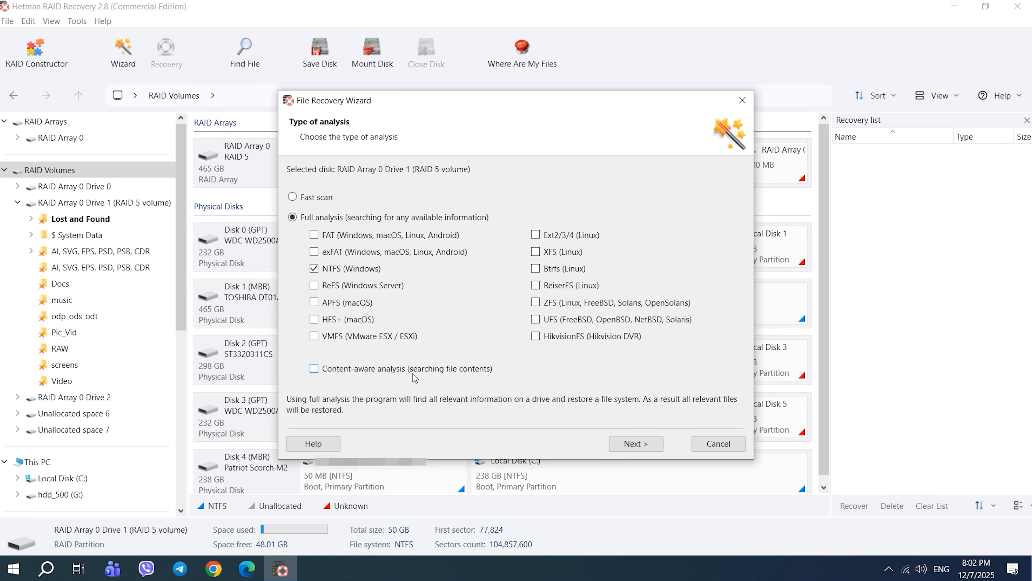
click(630, 446)
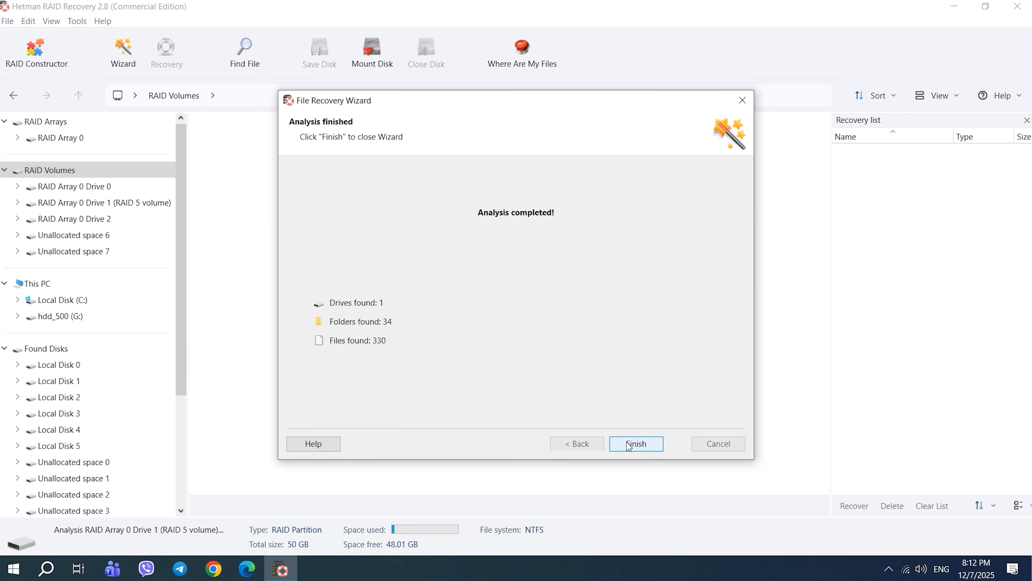
click(629, 445)
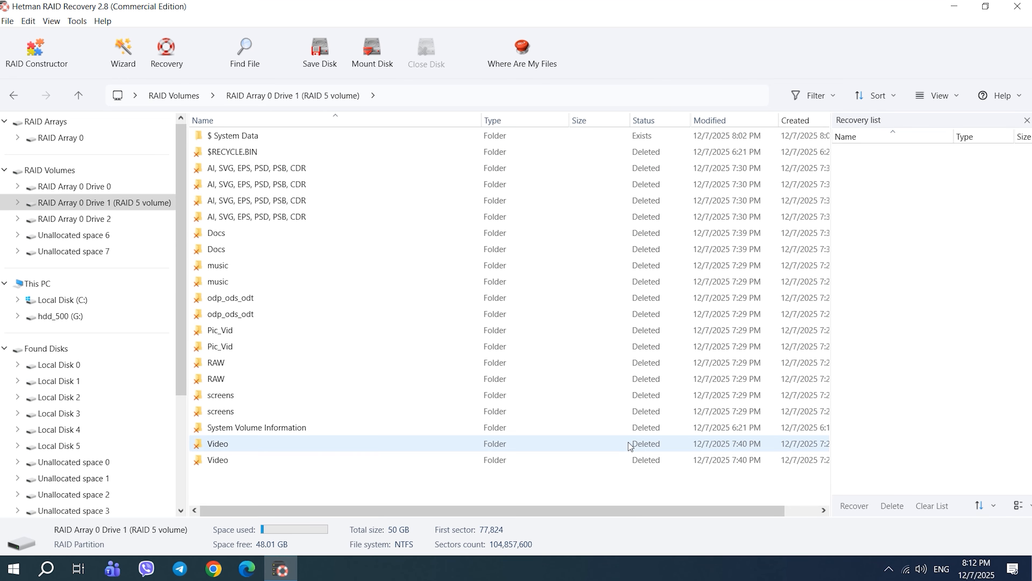
Check both Docs folders and preview How to Move Contacts, Data, Documents, Photos and Music from Android to iPhone.docx in full screen
double_click(319, 232)
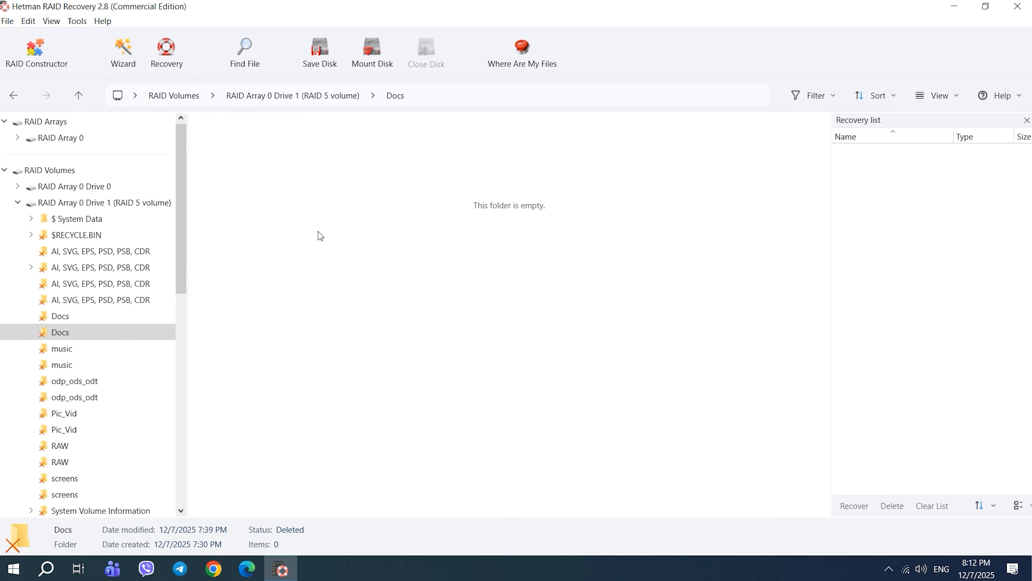
click(79, 95)
double_click(246, 249)
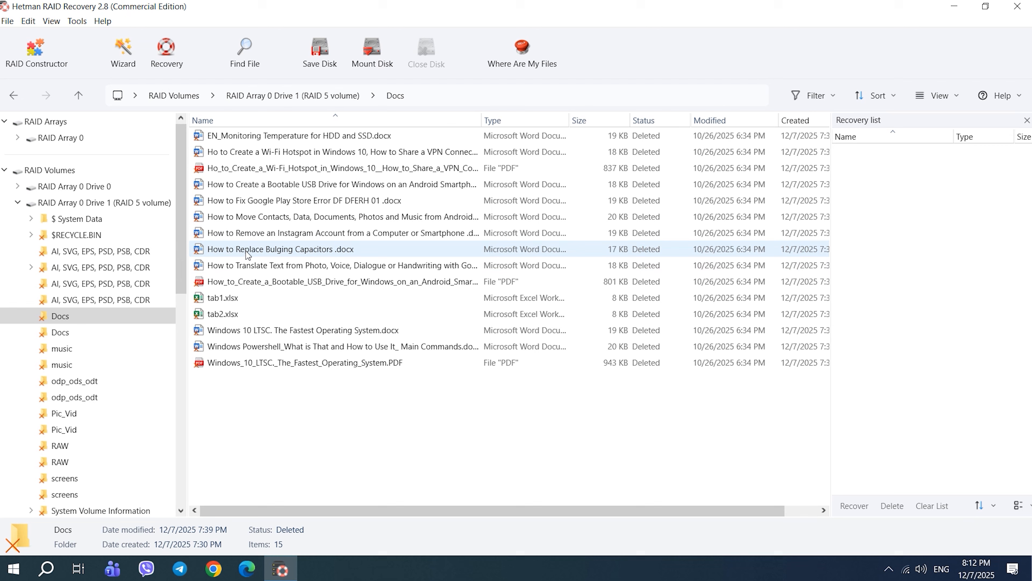
right_click(251, 218)
click(311, 296)
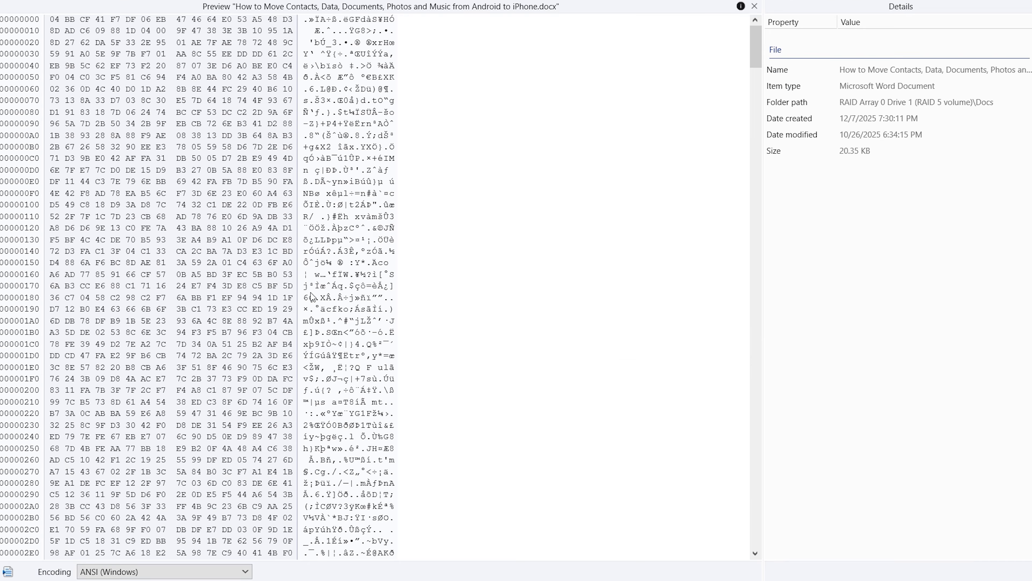
click(754, 6)
click(80, 97)
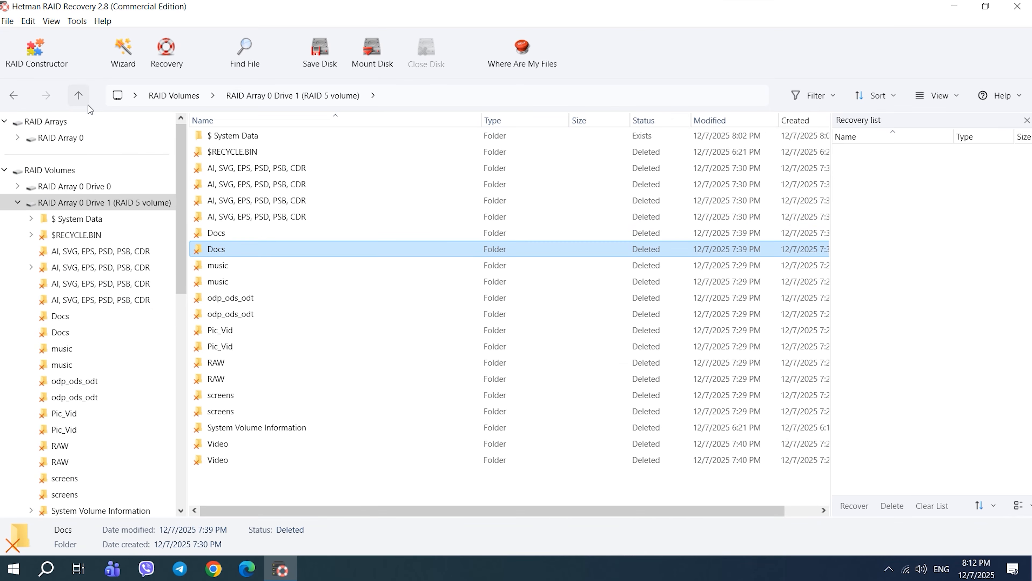
Check the odp_ods_odt, Pic_Vid and Video folders, previewing P7210621.JPG from Pic_Vid in full screen
double_click(238, 303)
key(BackSpace)
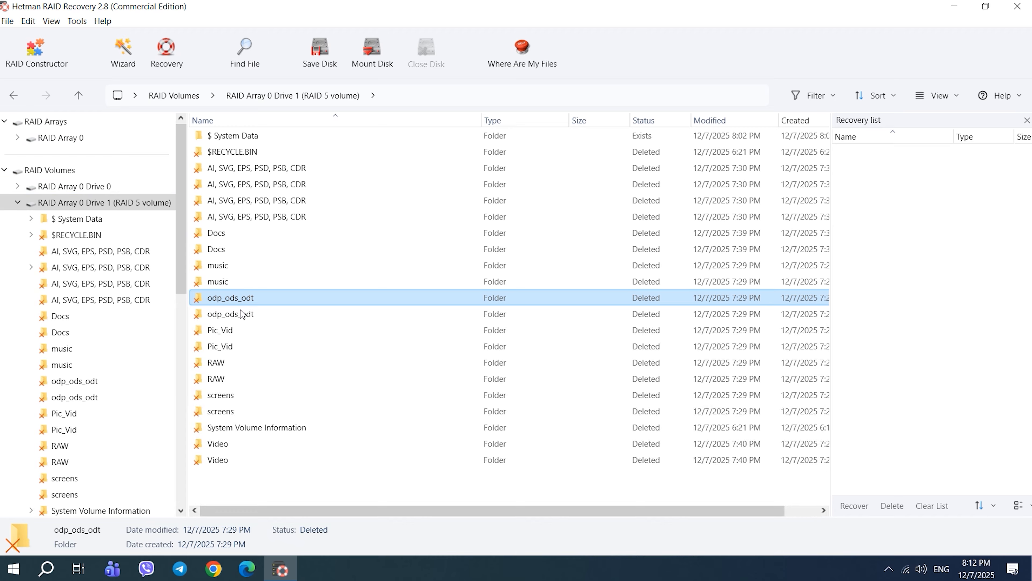
click(234, 347)
double_click(234, 346)
right_click(227, 313)
click(275, 385)
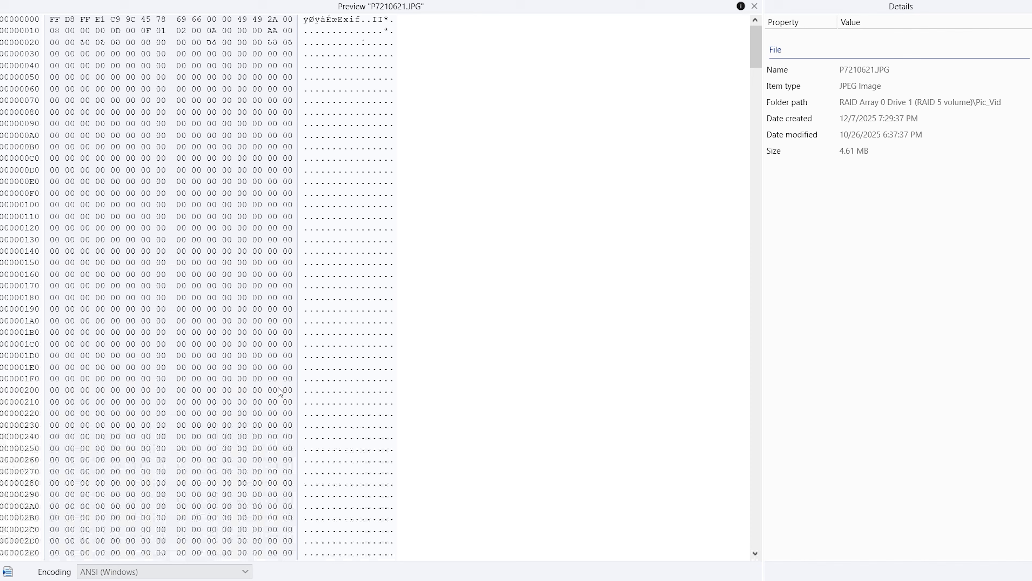
click(754, 6)
click(78, 96)
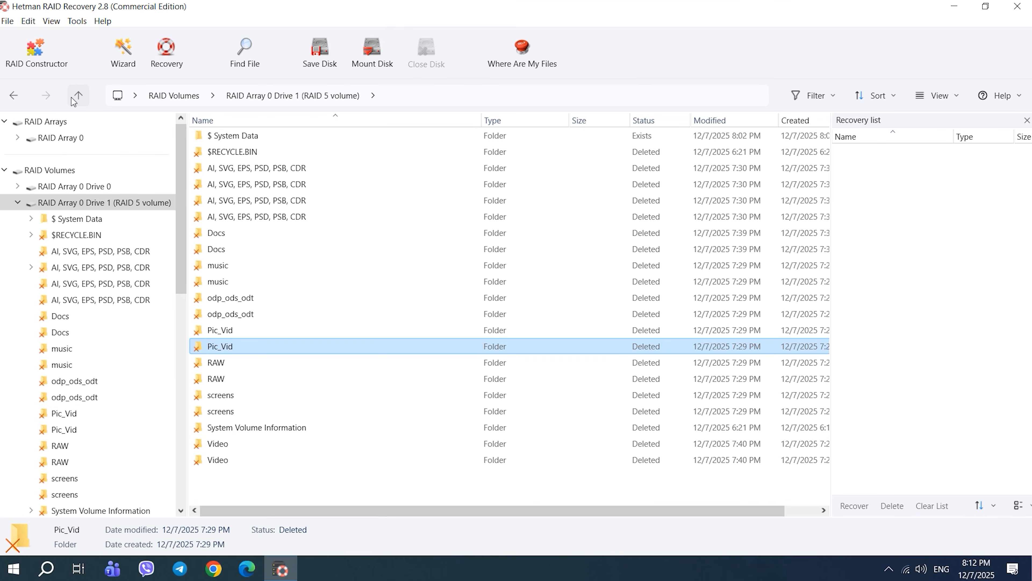
double_click(228, 461)
click(78, 96)
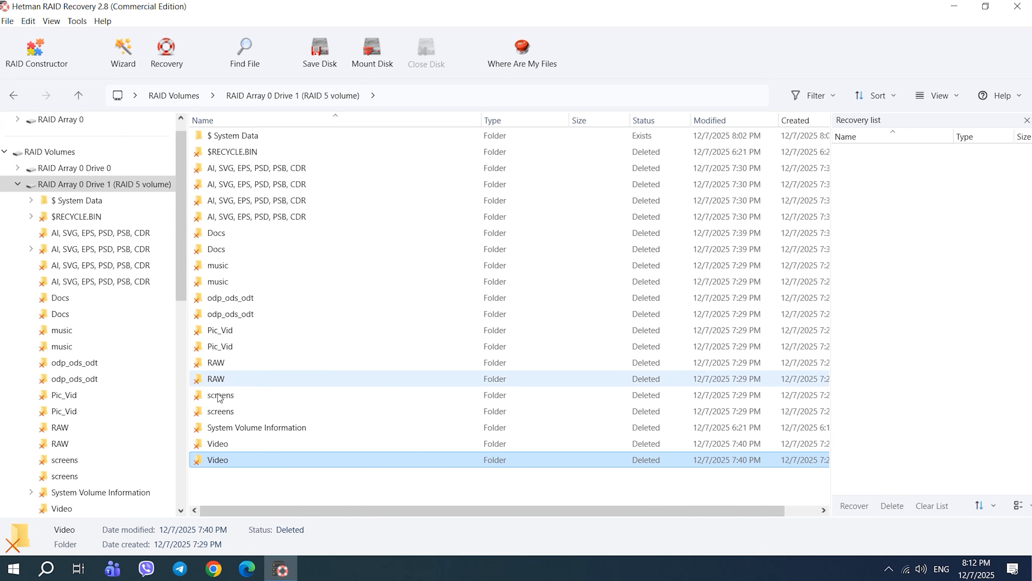
Check the contents of the deleted Video, RAW and both music folders on RAID Array 0 Drive 1
double_click(225, 442)
click(83, 99)
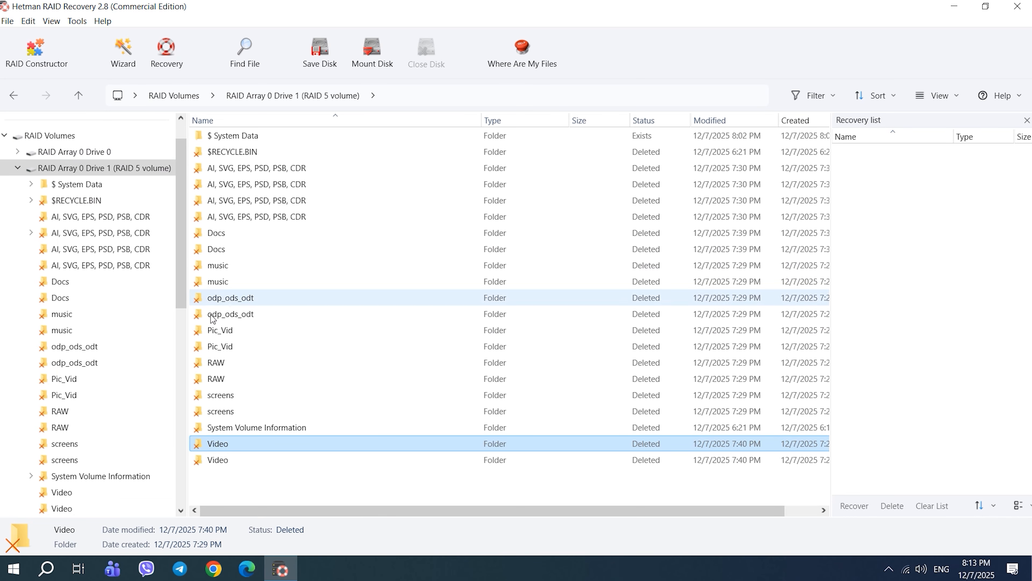
double_click(226, 380)
click(81, 98)
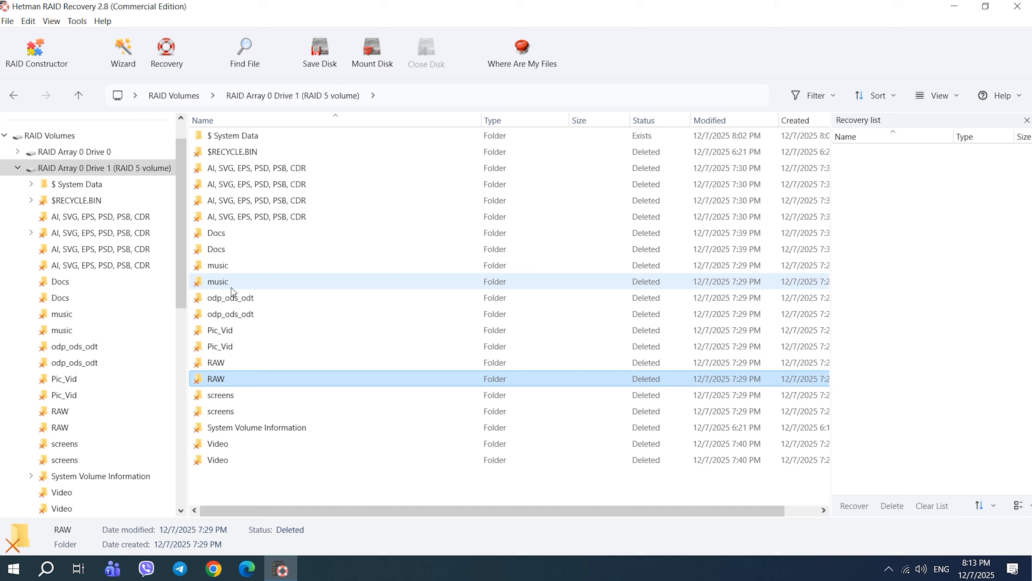
double_click(223, 281)
click(79, 96)
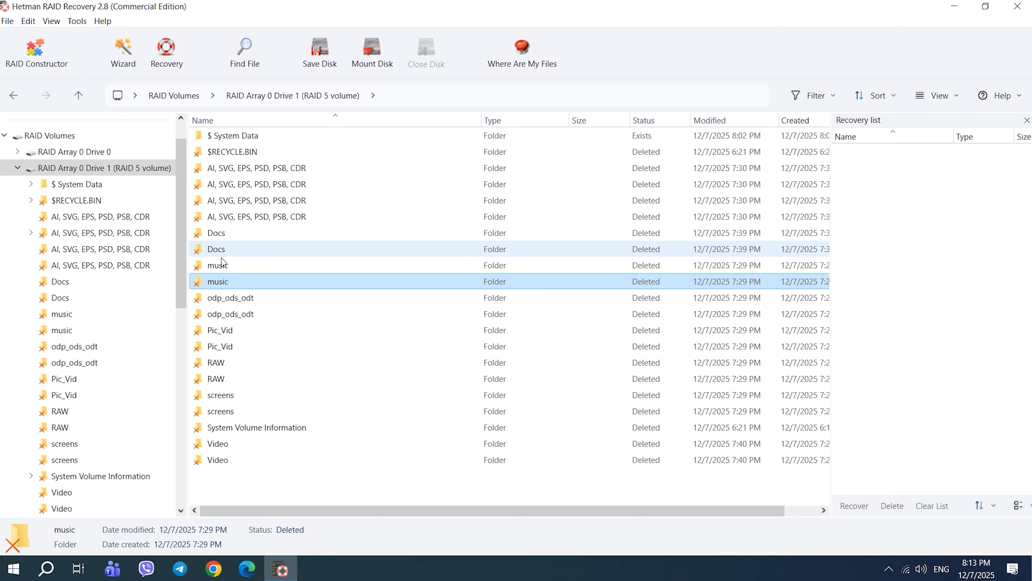
double_click(228, 281)
click(79, 95)
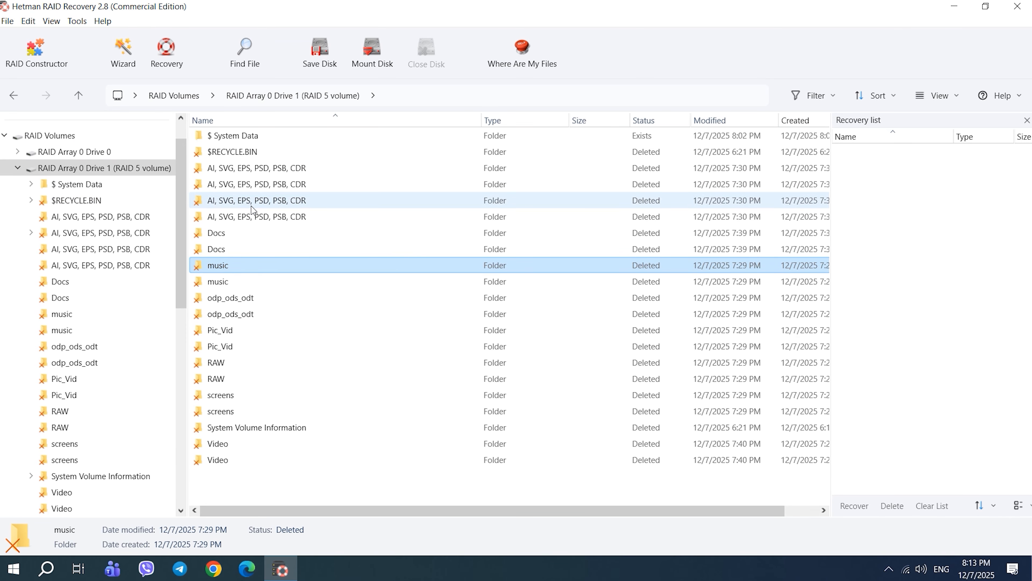
click(36, 53)
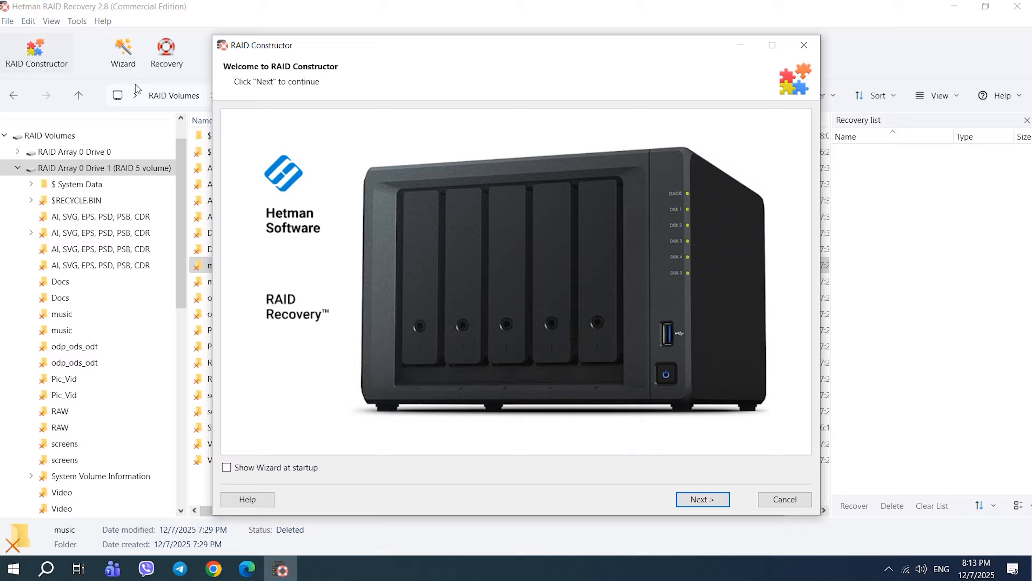
click(693, 505)
click(247, 179)
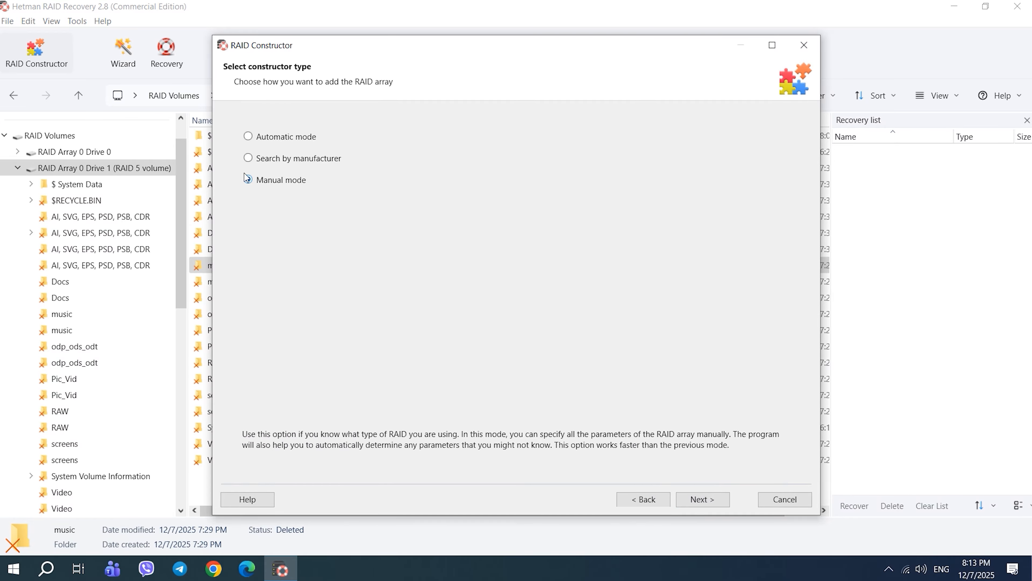
click(702, 497)
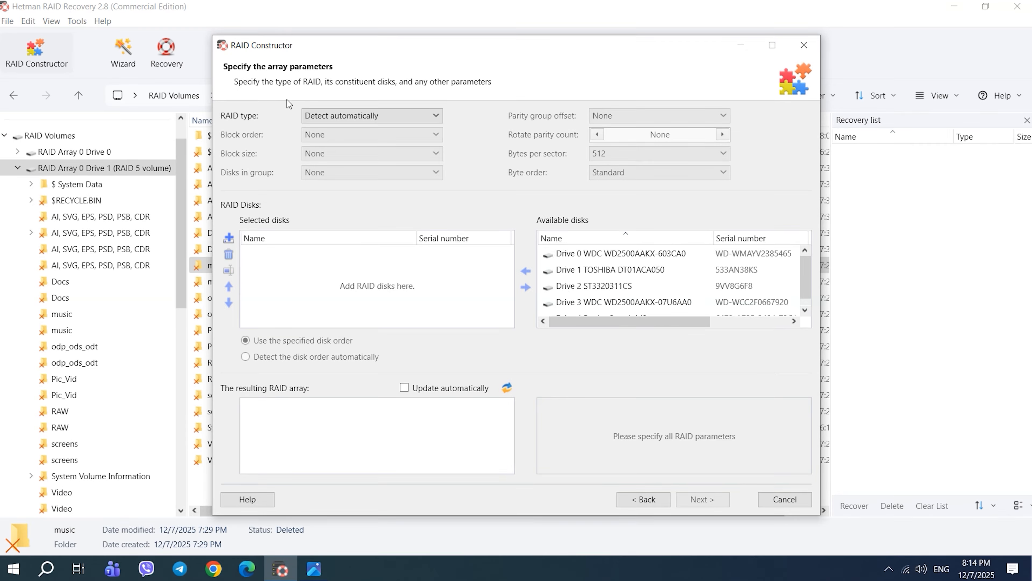
click(409, 115)
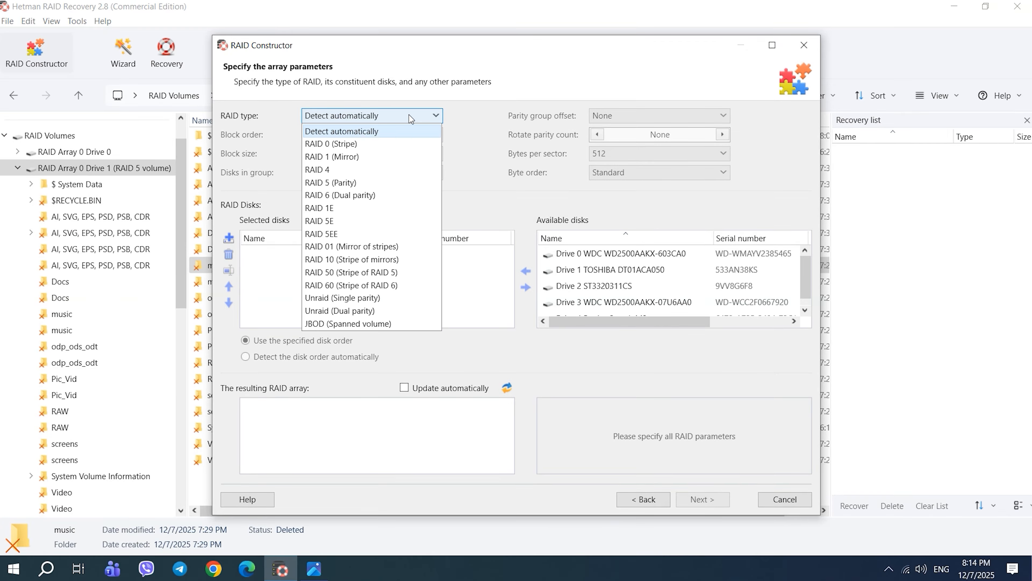
click(372, 181)
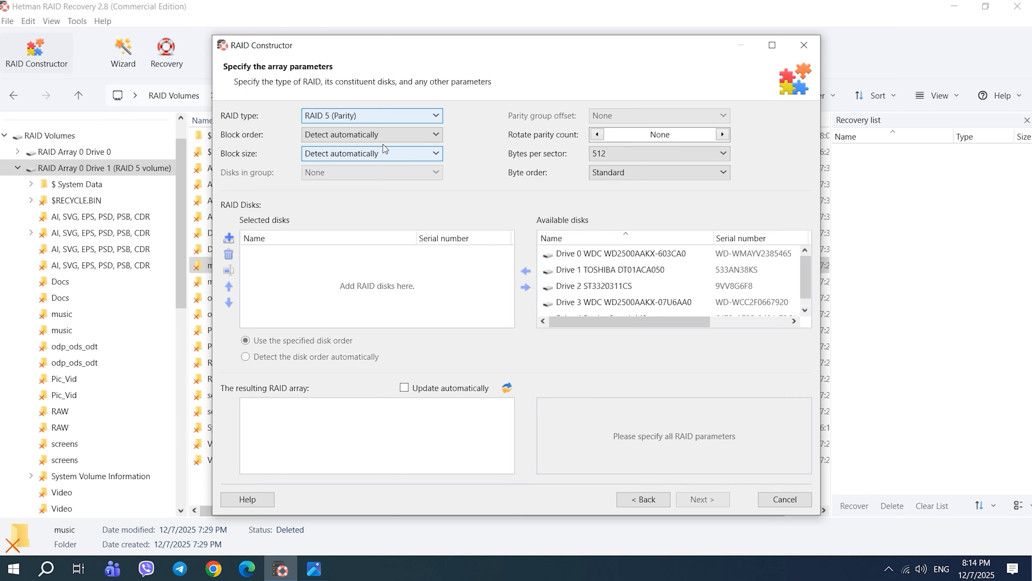
click(378, 134)
click(367, 178)
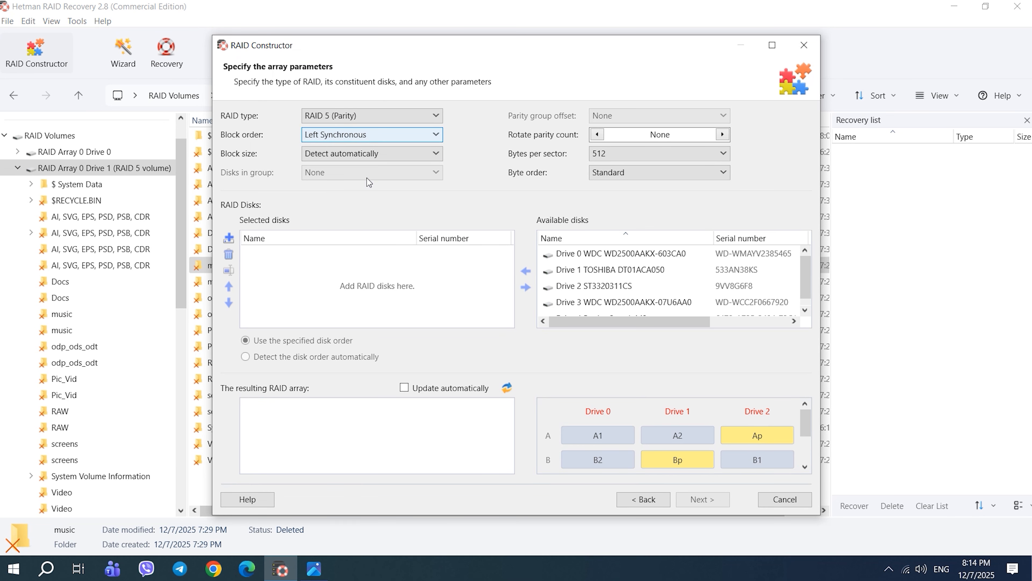
click(380, 153)
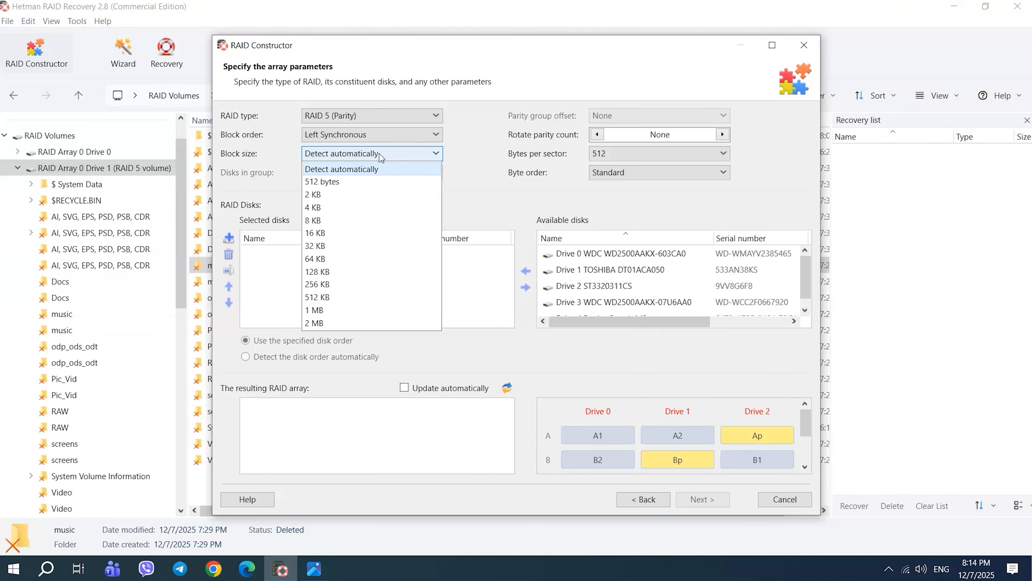
click(351, 271)
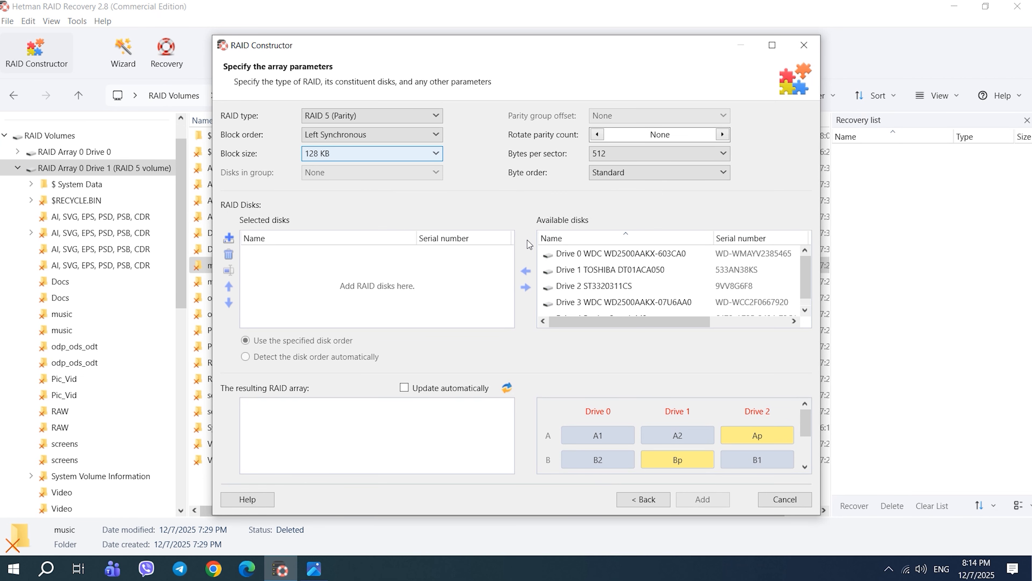
click(608, 260)
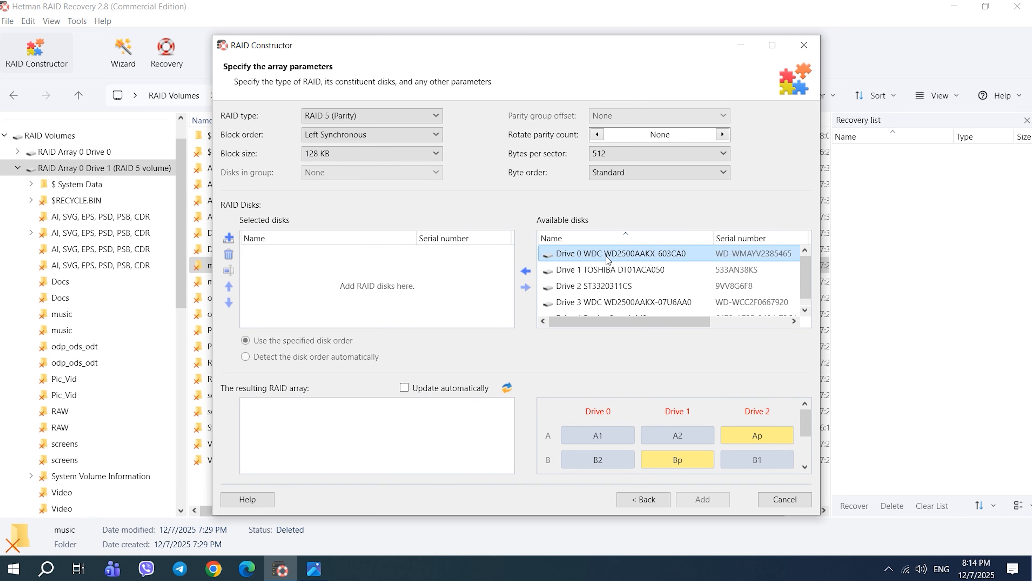
click(525, 271)
click(590, 271)
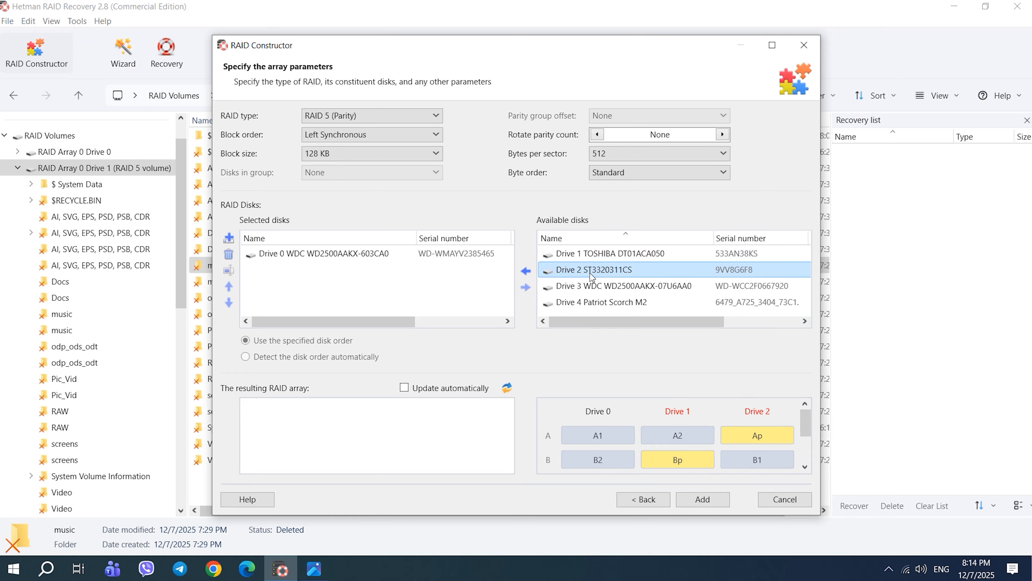
click(527, 271)
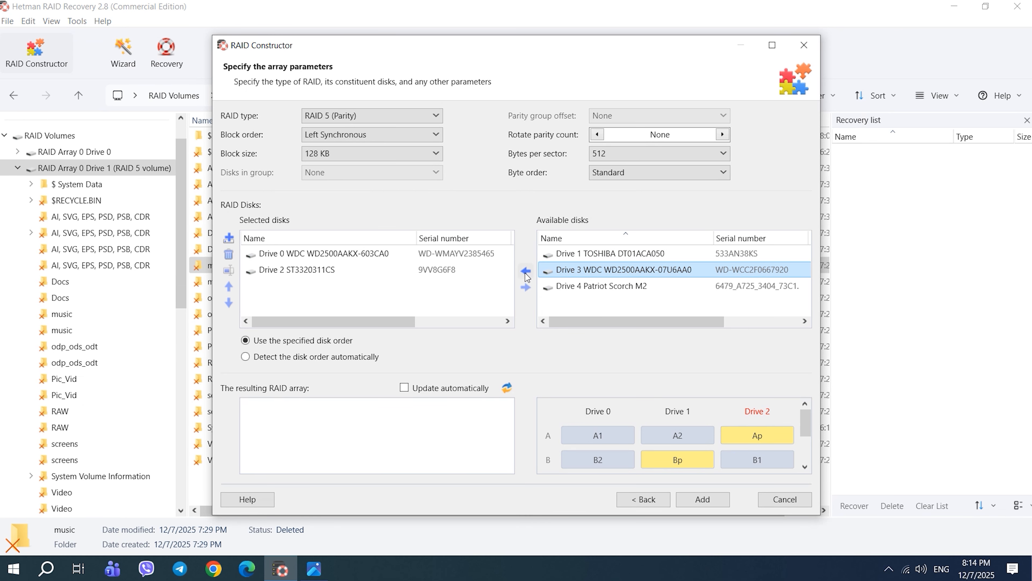
click(526, 271)
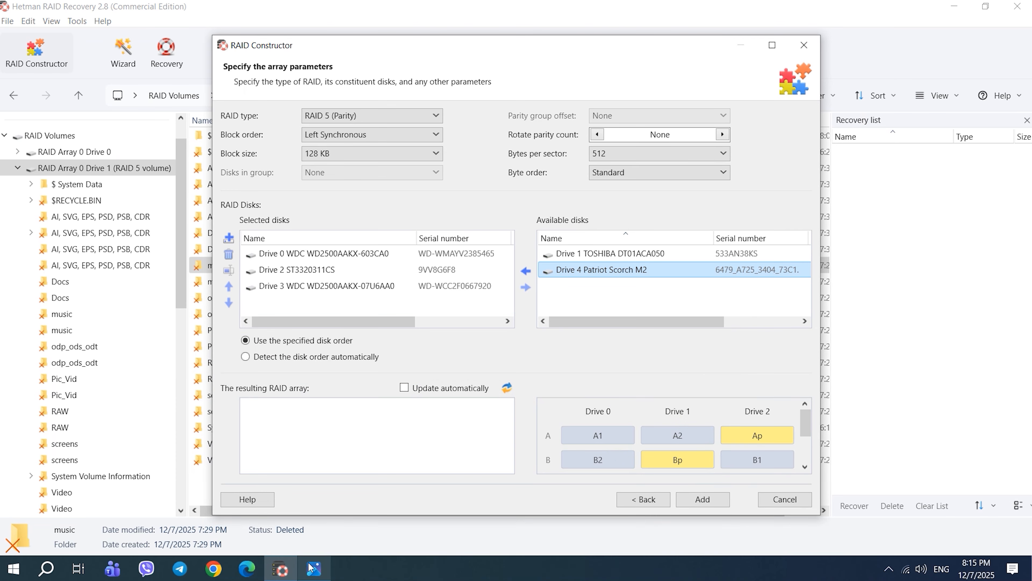
click(317, 269)
click(229, 286)
click(228, 302)
click(229, 302)
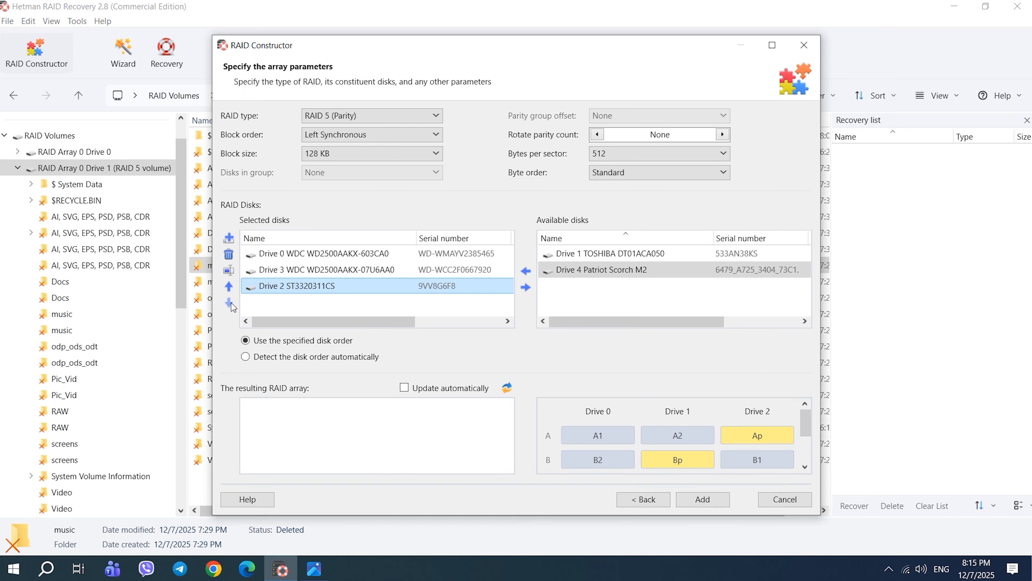
click(229, 286)
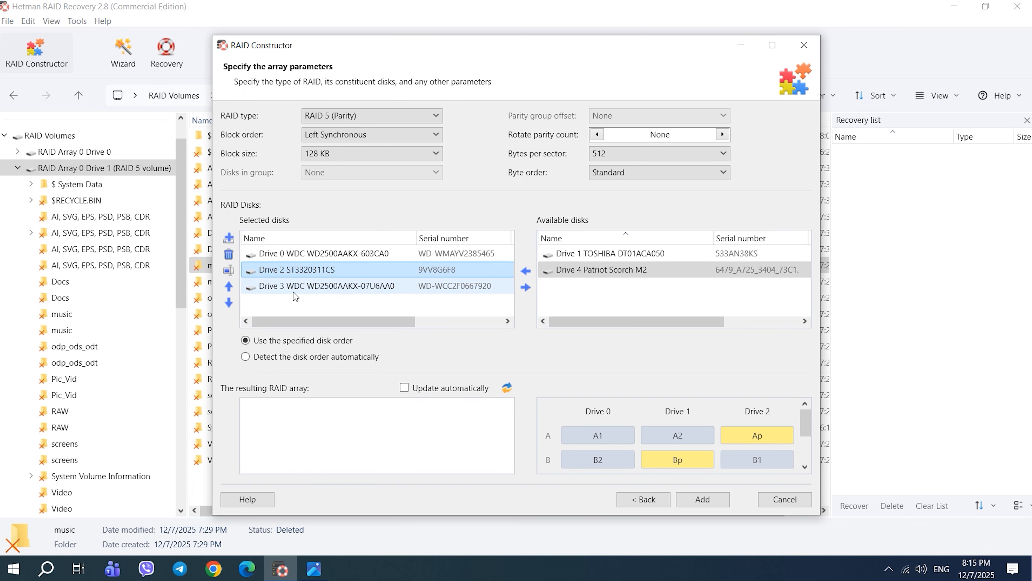
click(802, 46)
Return to the disk overview and examine the first sector and sector count of the partitions on Disks 0, 2 and 3
click(82, 93)
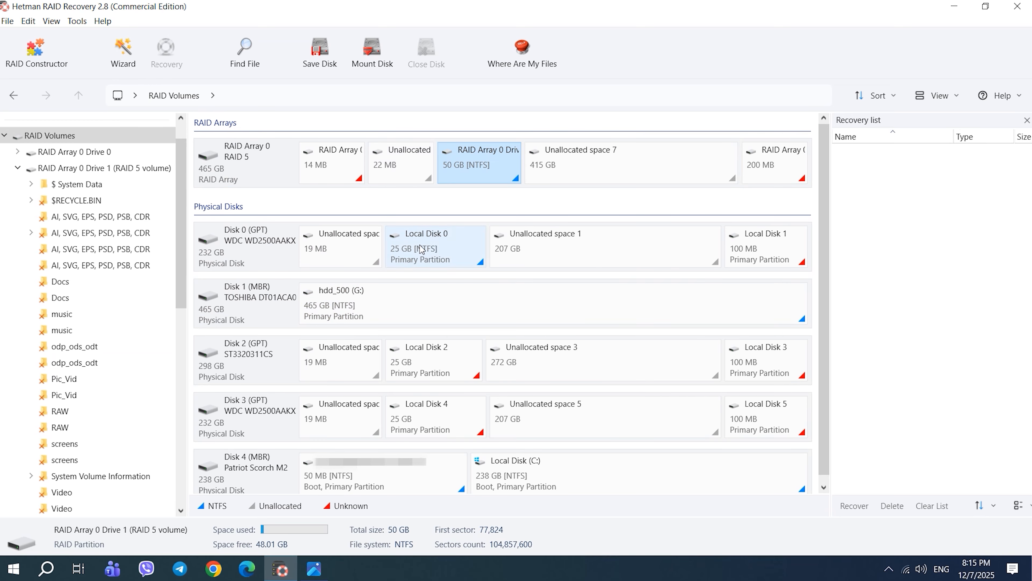
click(433, 249)
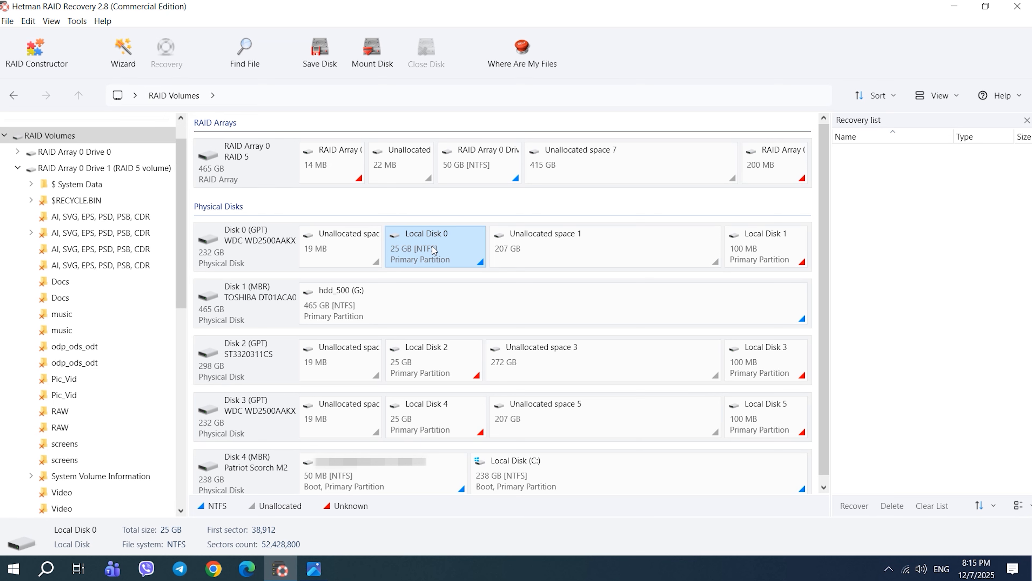
click(347, 244)
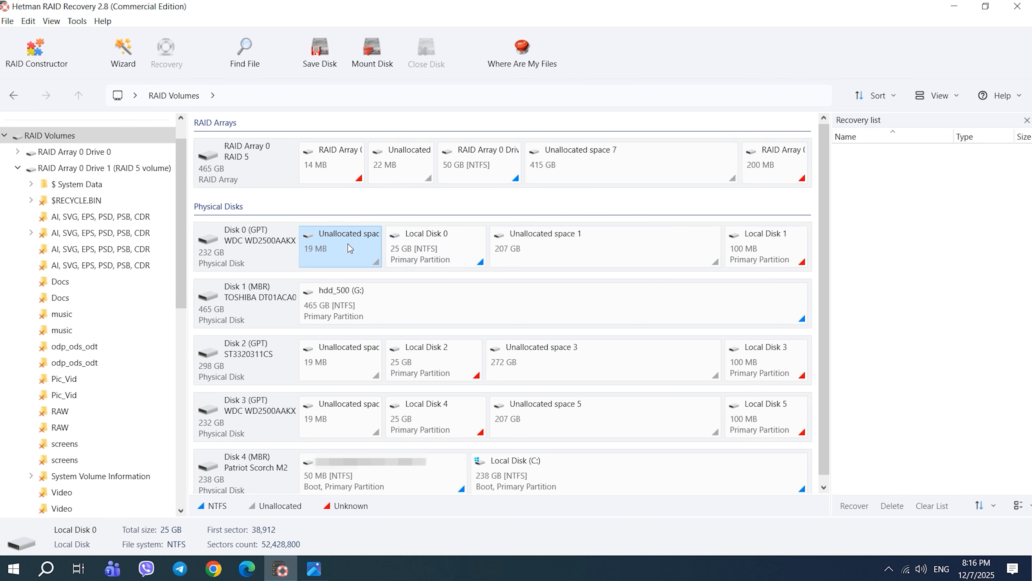
click(589, 250)
click(431, 361)
click(567, 366)
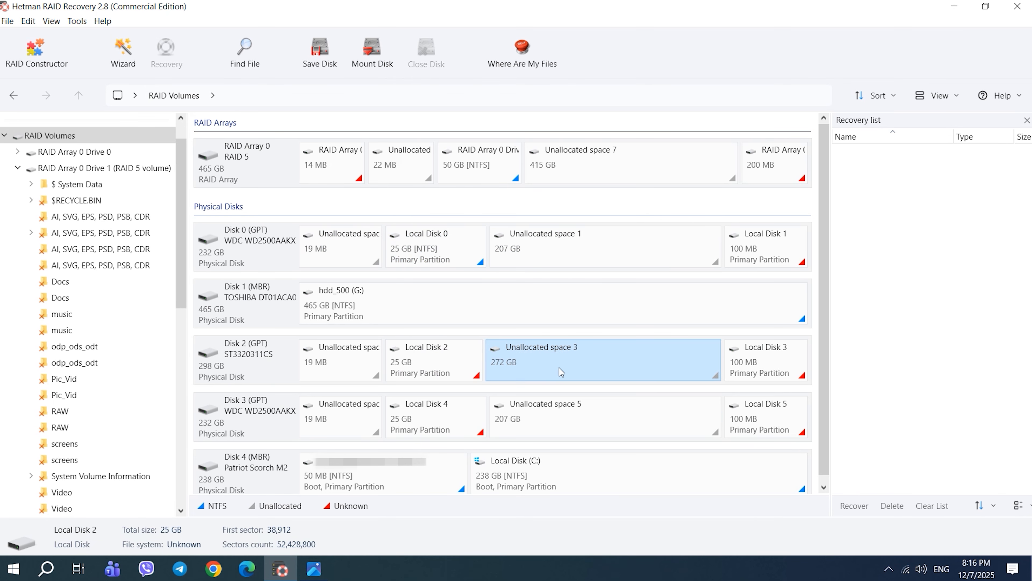
click(343, 363)
click(544, 419)
click(459, 421)
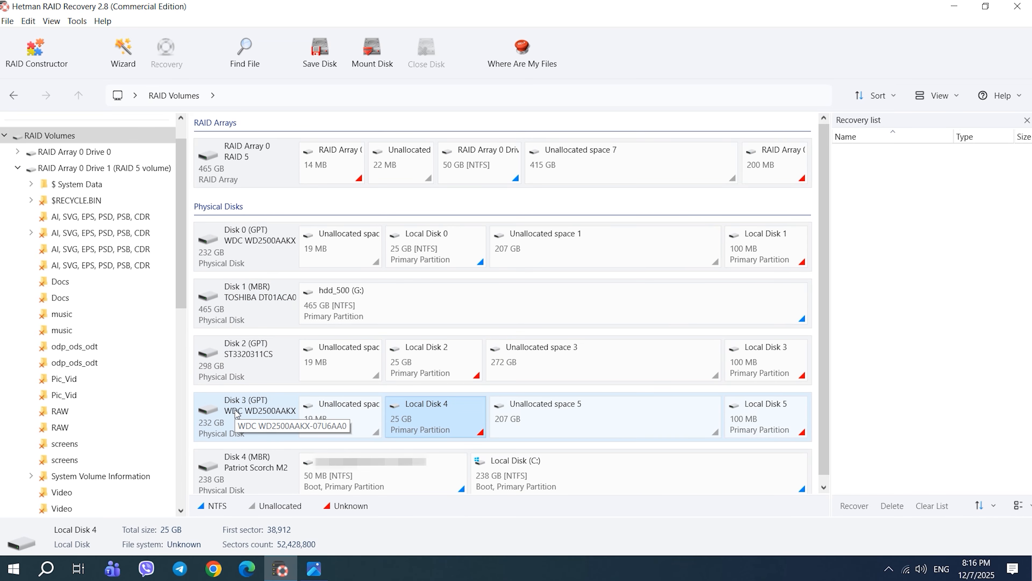
click(405, 256)
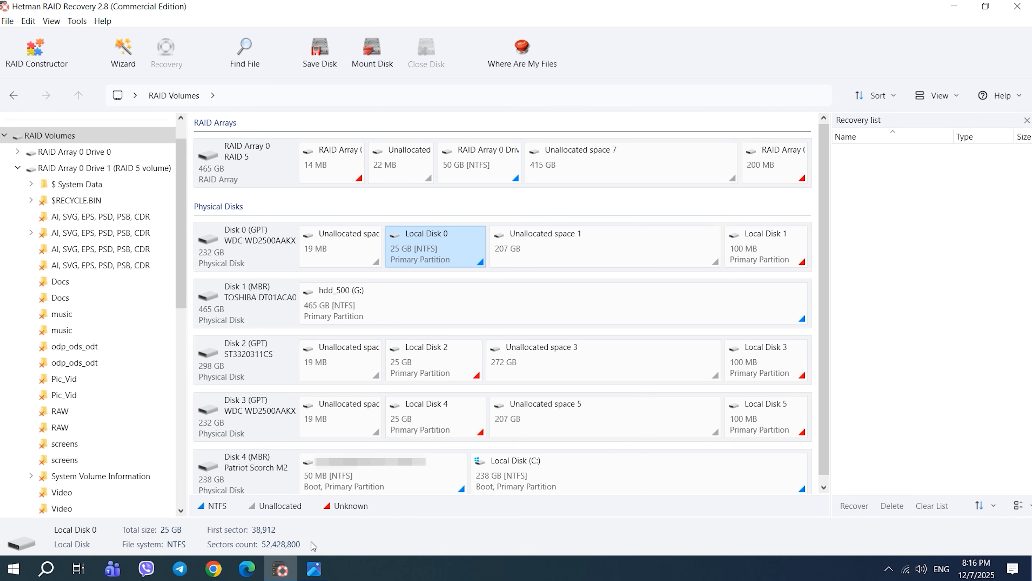
Start a manual RAID construction with type RAID 5 (Parity), Left Synchronous block order and 128 KB block size
click(30, 49)
click(703, 499)
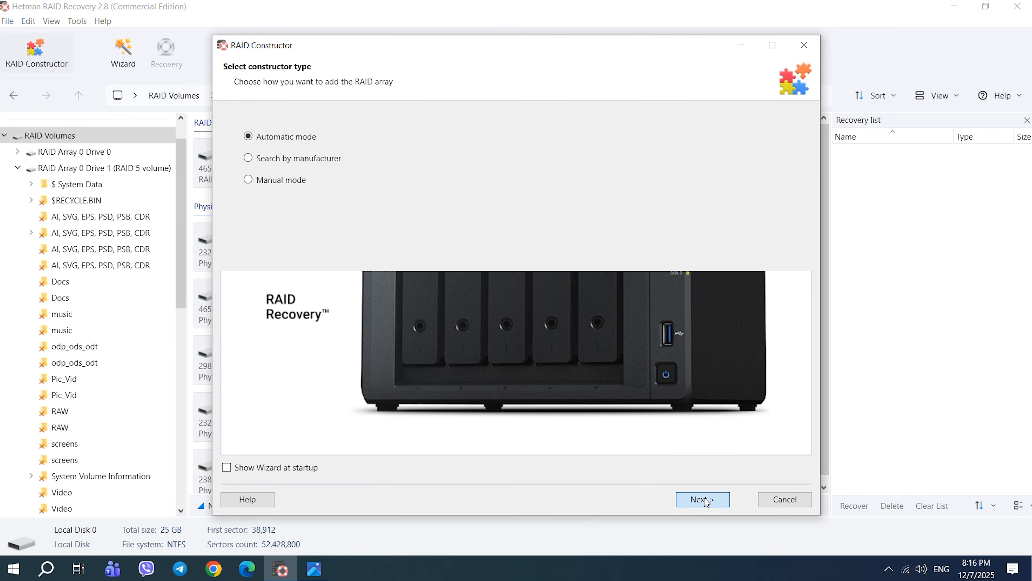
click(290, 183)
click(703, 499)
click(410, 115)
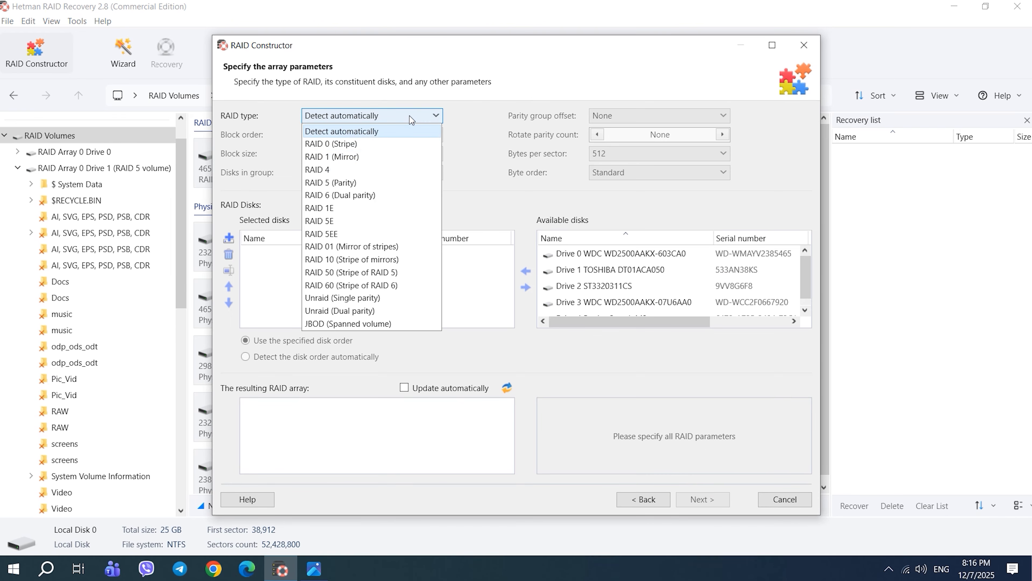
click(392, 177)
click(391, 134)
click(366, 175)
click(386, 155)
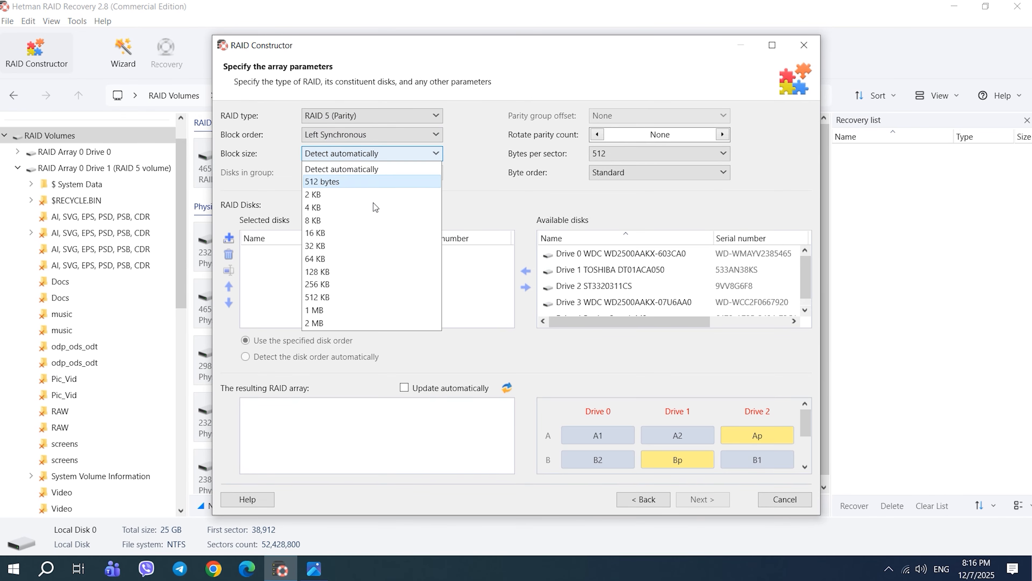
click(357, 289)
Add Drive 0 WDC WD2500AAKX-603CA0, Drive 2 ST3320311CS and Drive 3 WDC WD2500AAKX-07U6AA0 to the array in that order
click(598, 253)
click(526, 270)
click(597, 270)
click(526, 271)
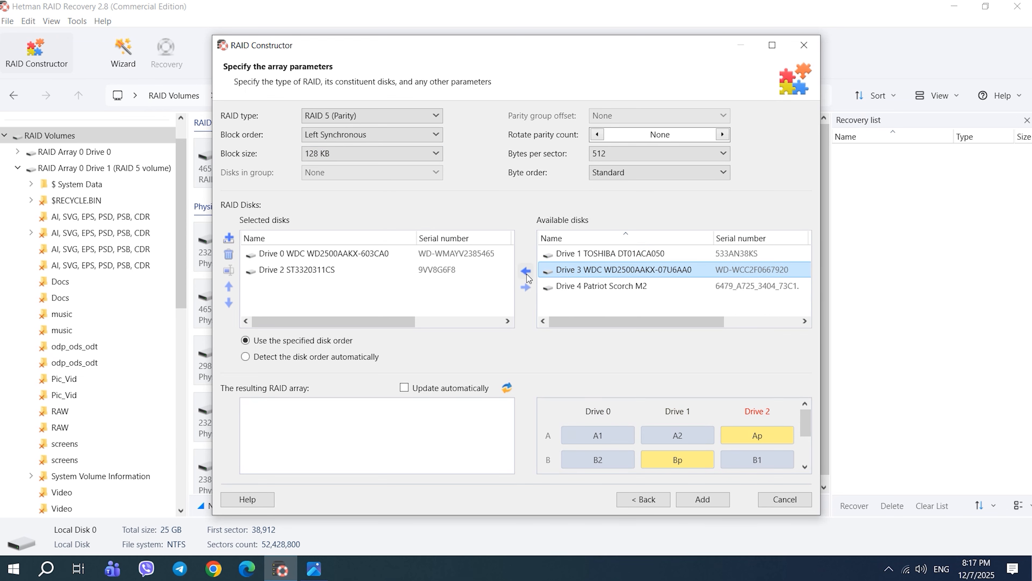
click(528, 272)
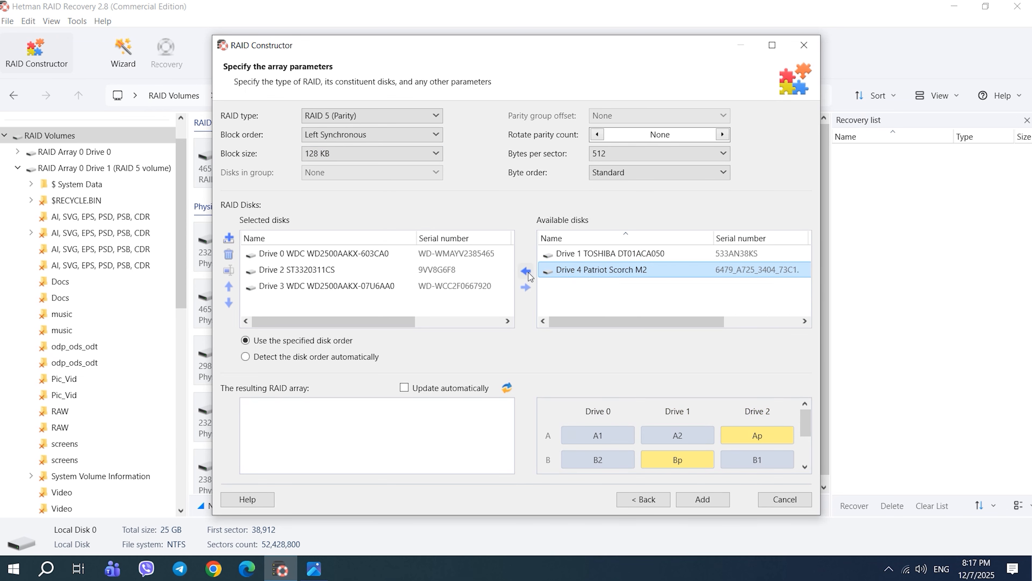
Set Drive 0's offset to 38912 sectors and its size to 52428800 sectors in the RAID disk options
click(306, 254)
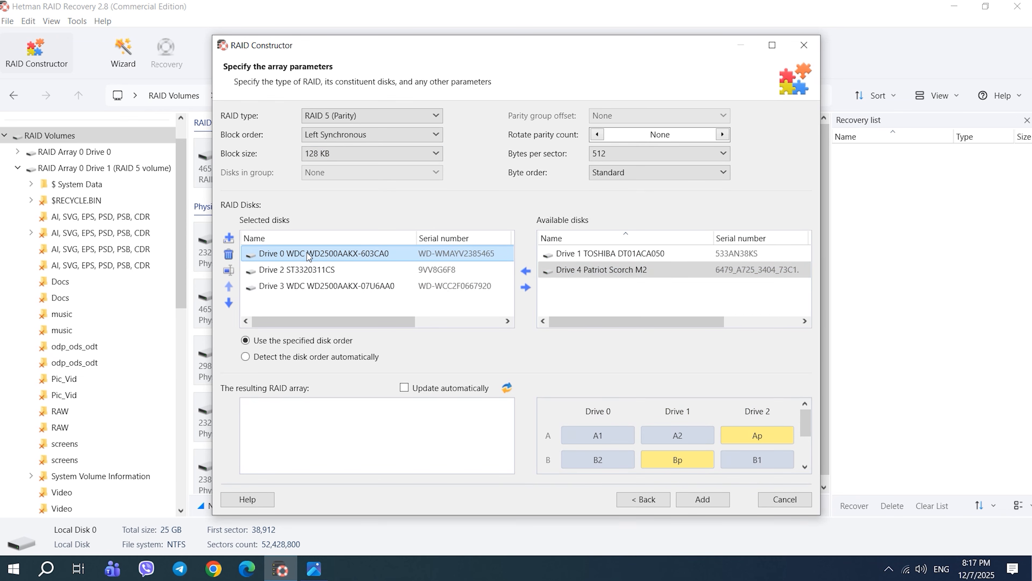
click(229, 271)
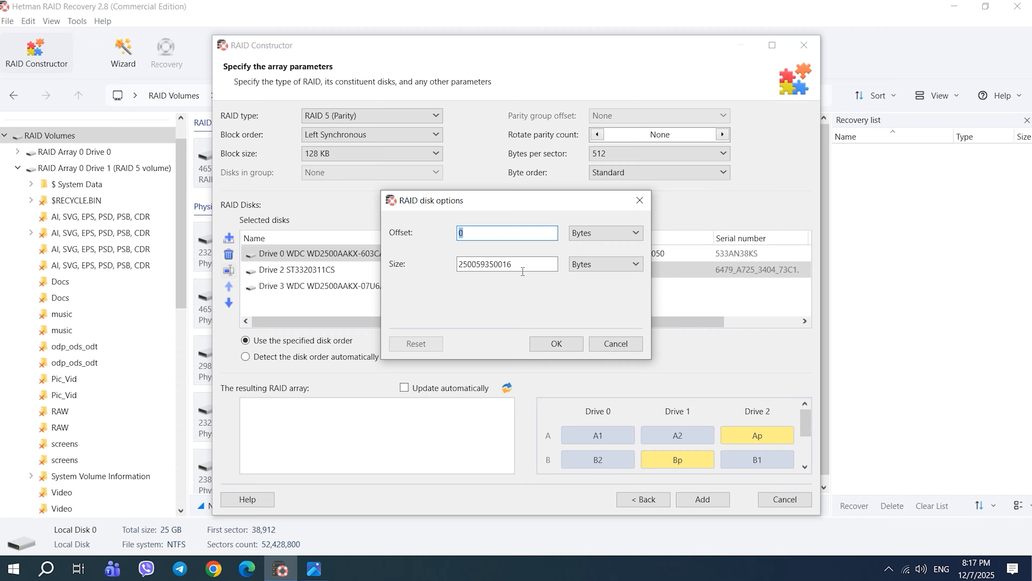
text(38912)
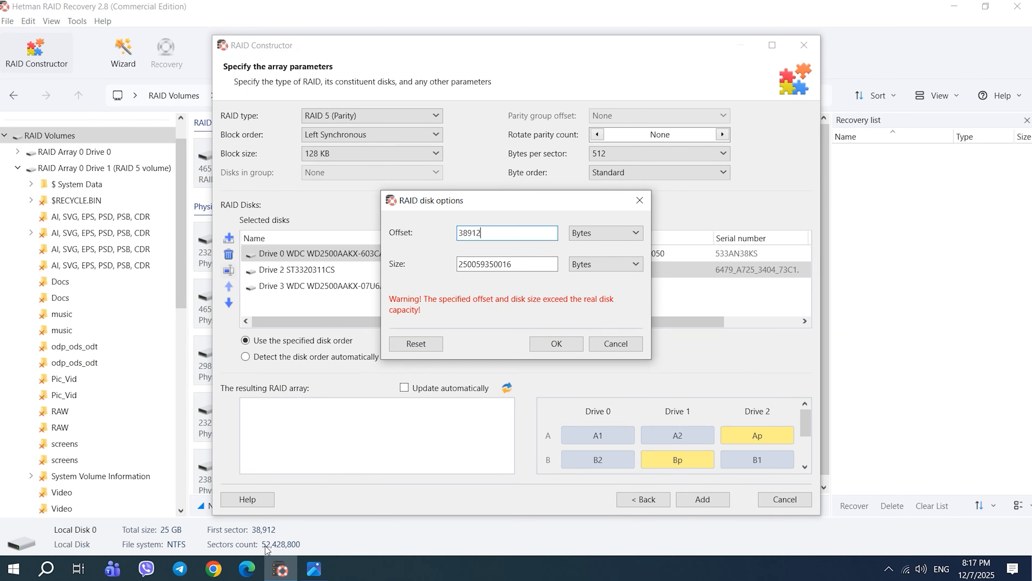
double_click(492, 264)
text(520)
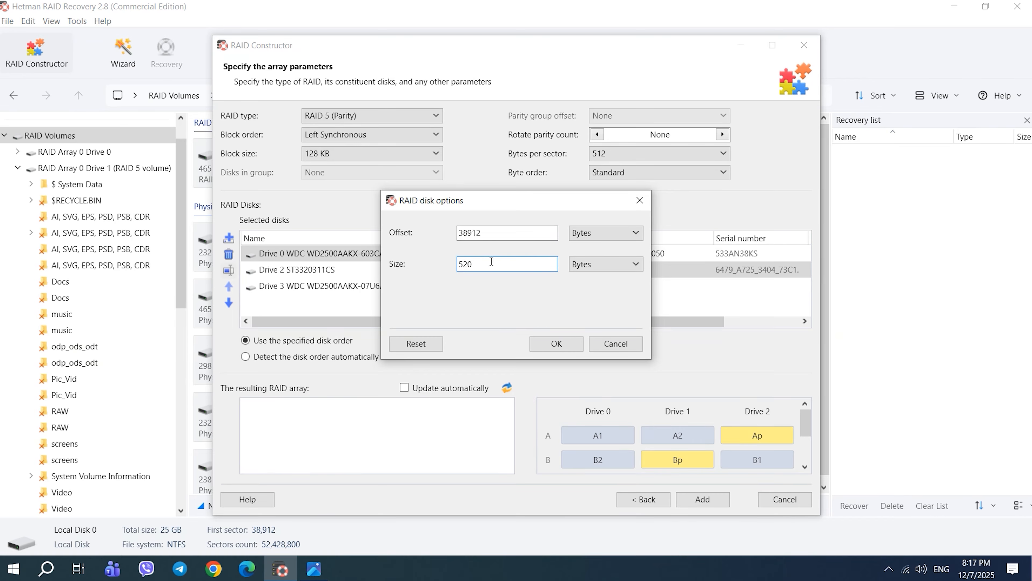
text(428800)
click(601, 233)
click(614, 314)
click(614, 270)
click(602, 344)
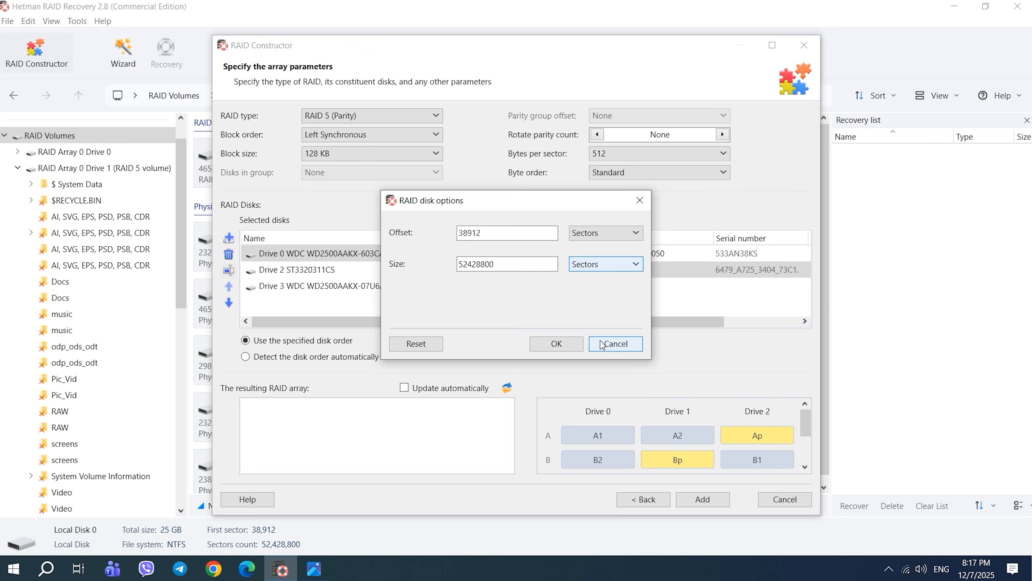
click(557, 343)
Open the RAID disk options of Drive 2 ST3320311CS and switch both the offset and size units to sectors
click(310, 270)
click(228, 270)
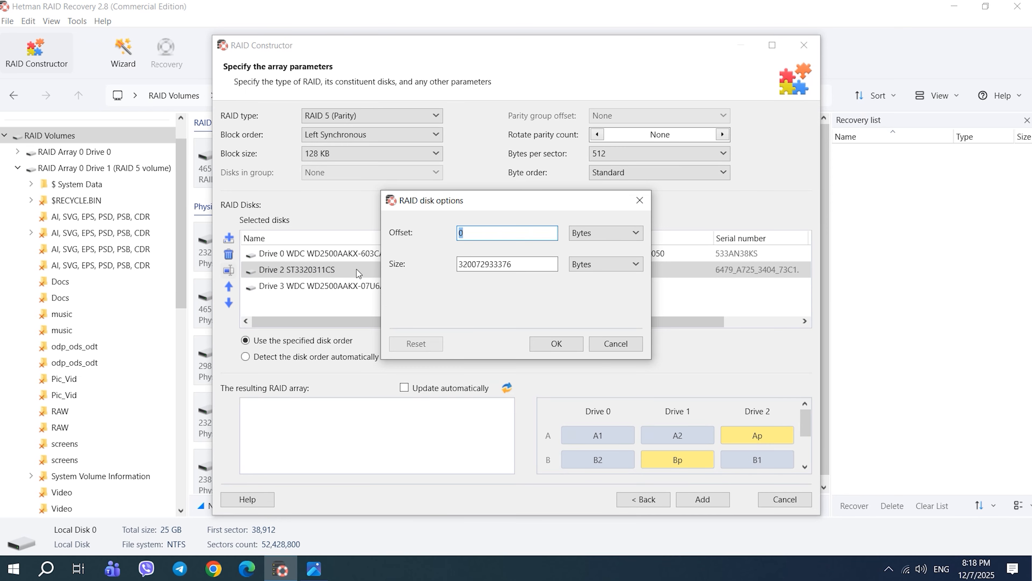
click(606, 233)
click(601, 312)
click(606, 264)
click(602, 344)
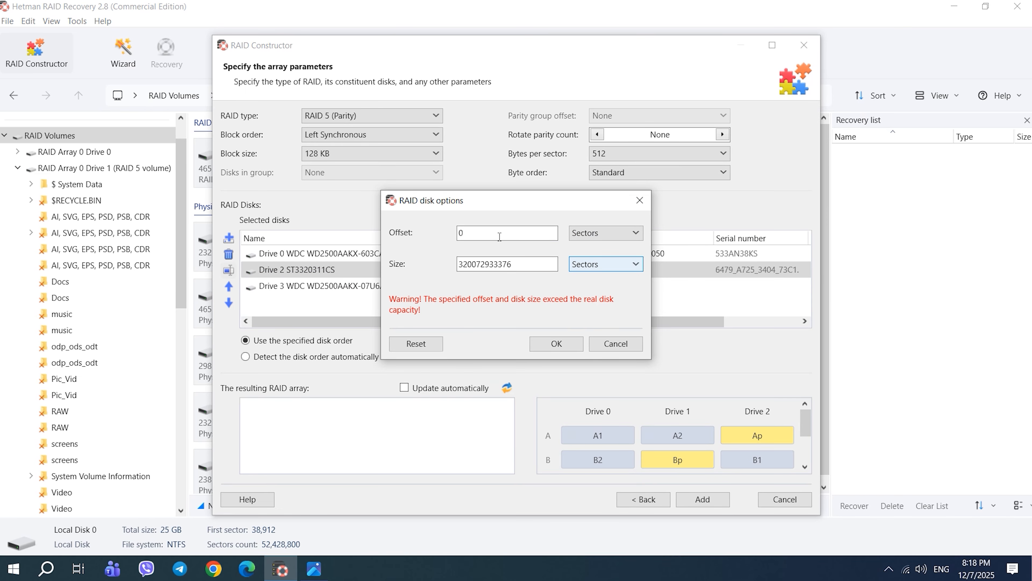
Set Drive 2's offset to 38912 and its size to 52428800, and accept the disk options
click(500, 236)
text(8192)
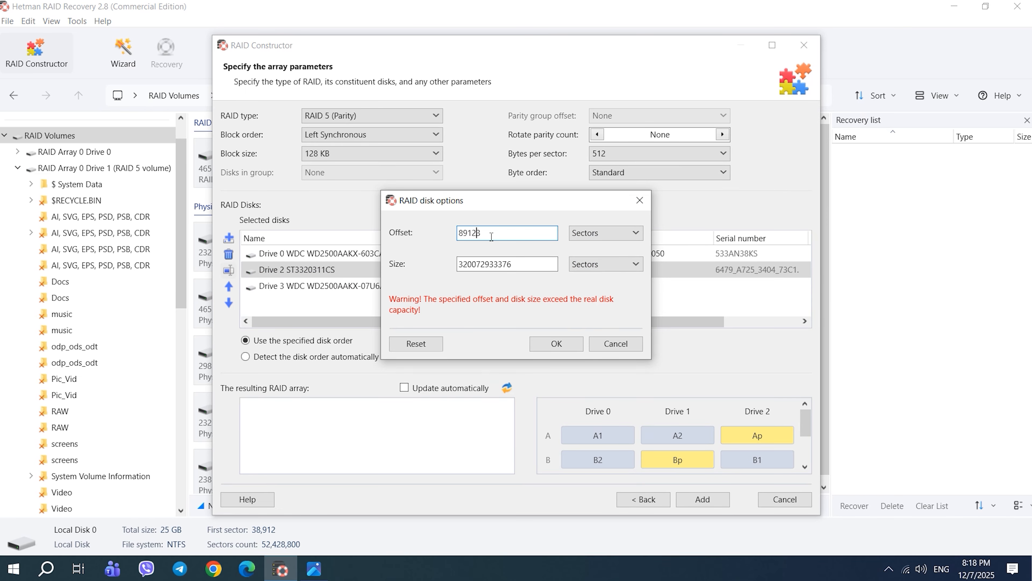
key(BackSpace)
key(BackSpace)
key(BackSpace)
key(BackSpace)
text(8912)
double_click(501, 266)
text(520)
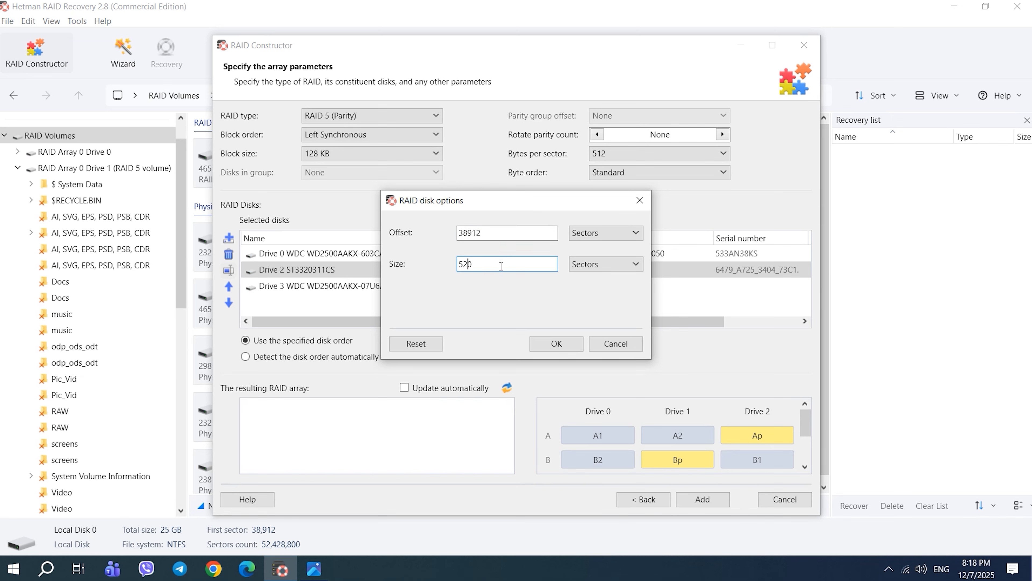
text(428800)
click(556, 343)
Open the RAID disk options of Drive 3 WDC WD2500AAKX-07U6AA0 and enter offset 38912 and size 52428800
click(260, 286)
click(229, 269)
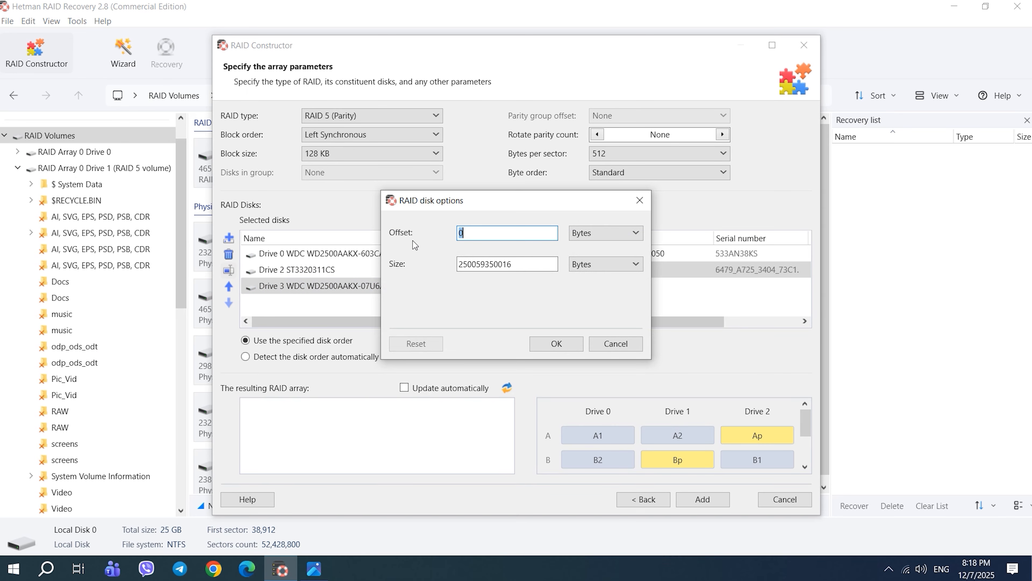
text(389120)
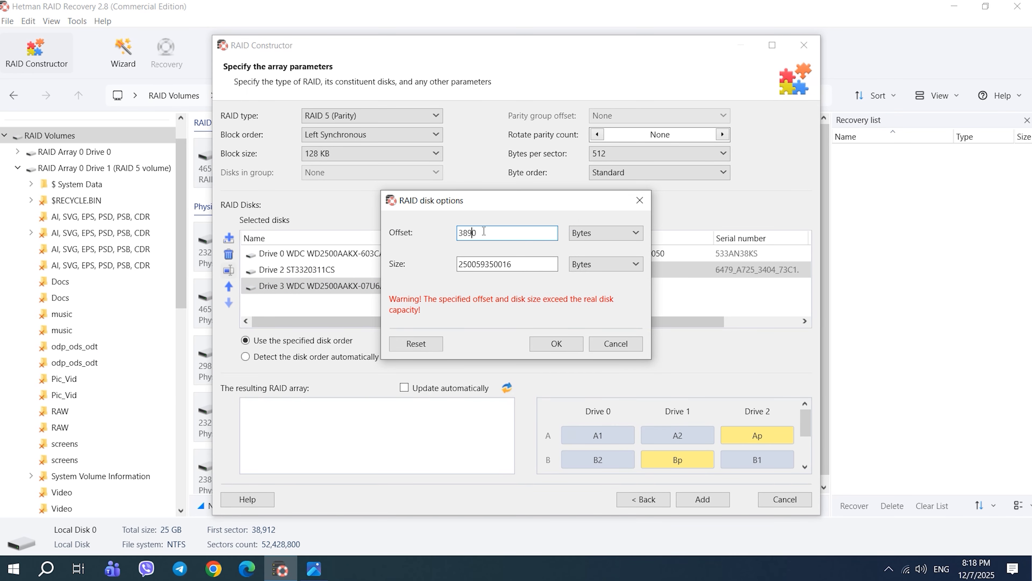
double_click(490, 264)
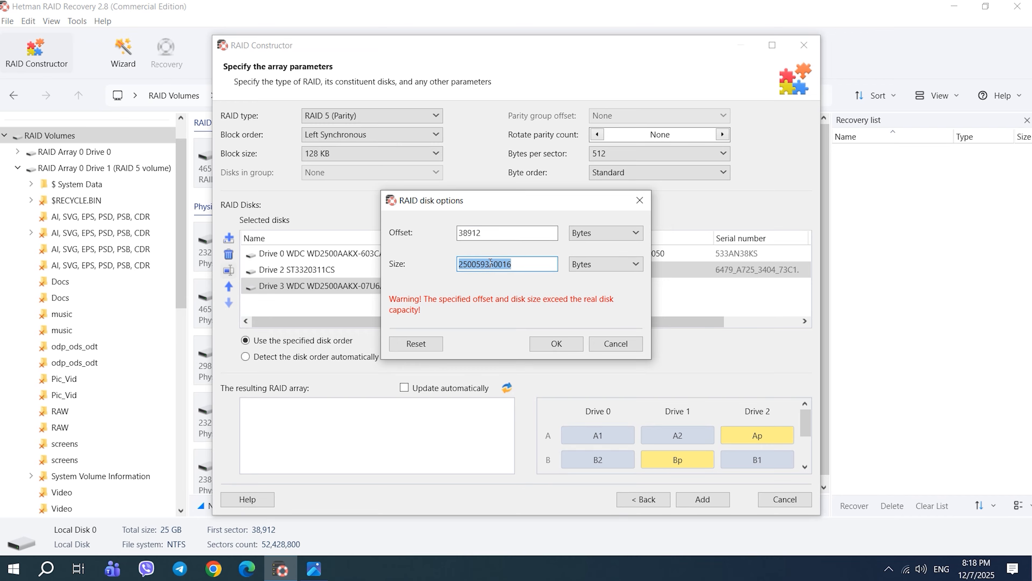
text(520)
text(428)
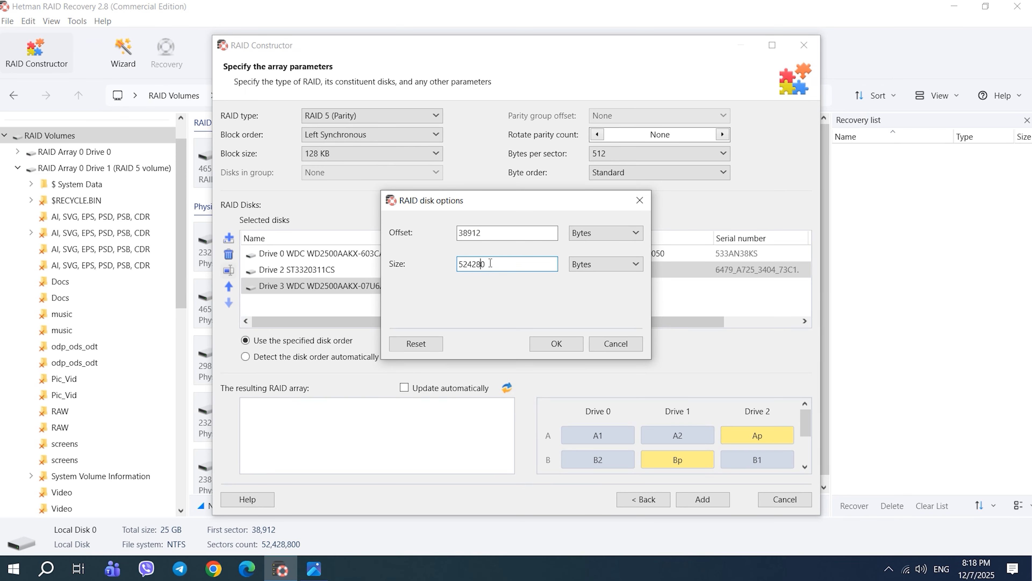
text(800)
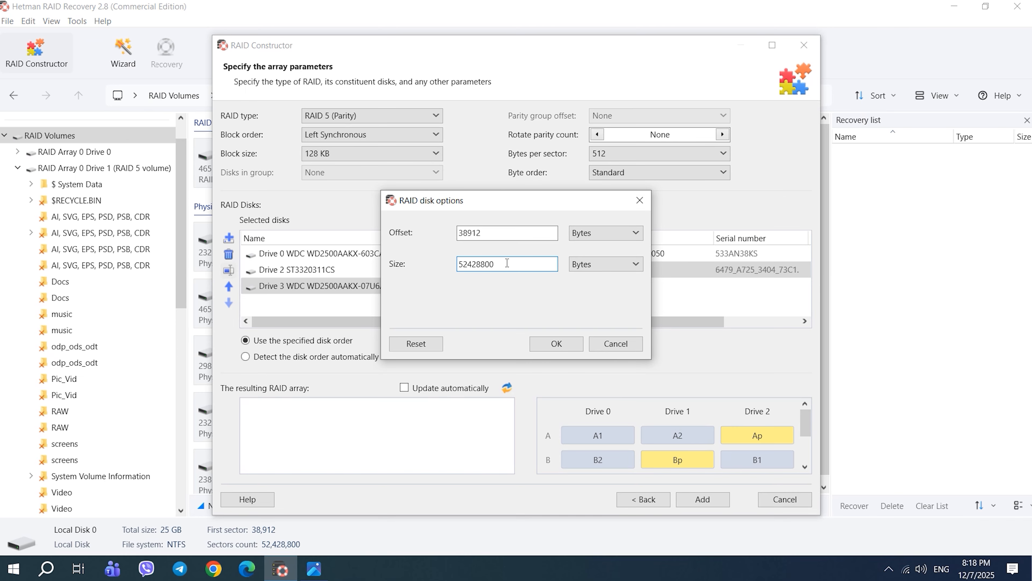